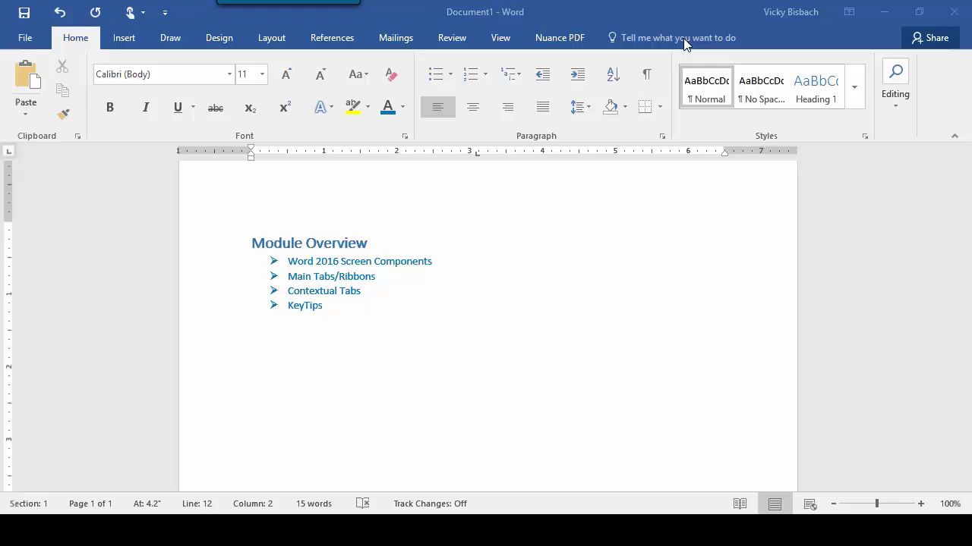
Find the Adjust Margins command by searching for "change margins" and apply the Narrow margin preset to the document
{"action": "left_click", "coordinate": [683, 38]}
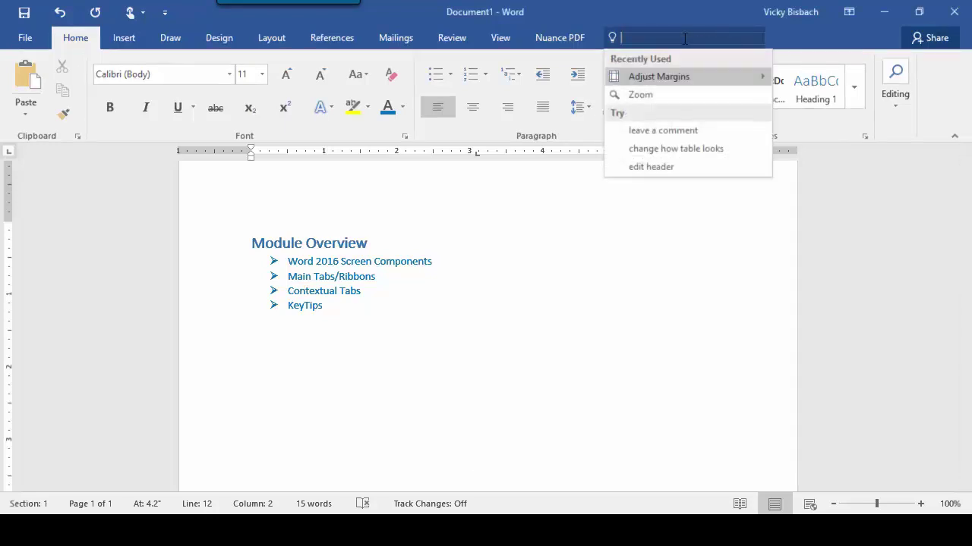
{"action": "type", "text": "change mar"}
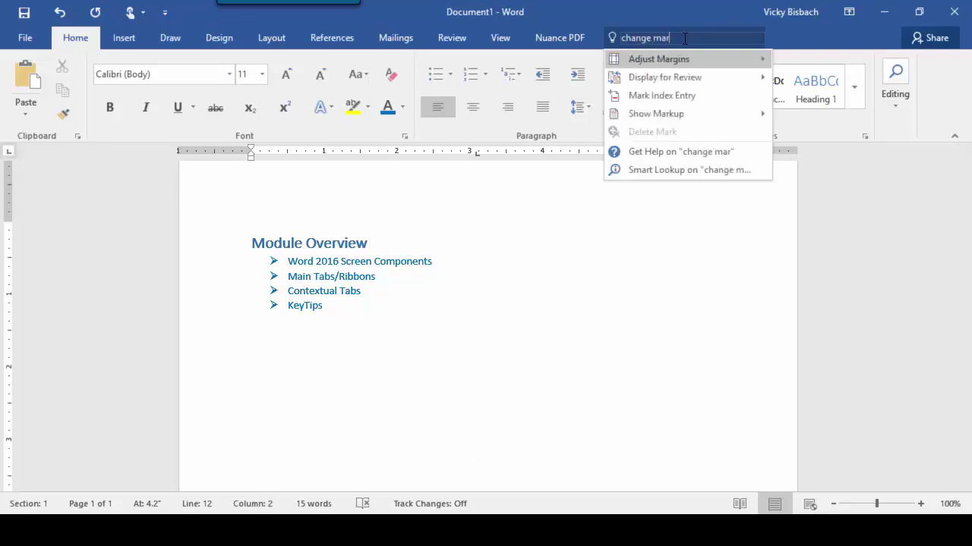
{"action": "type", "text": "gins"}
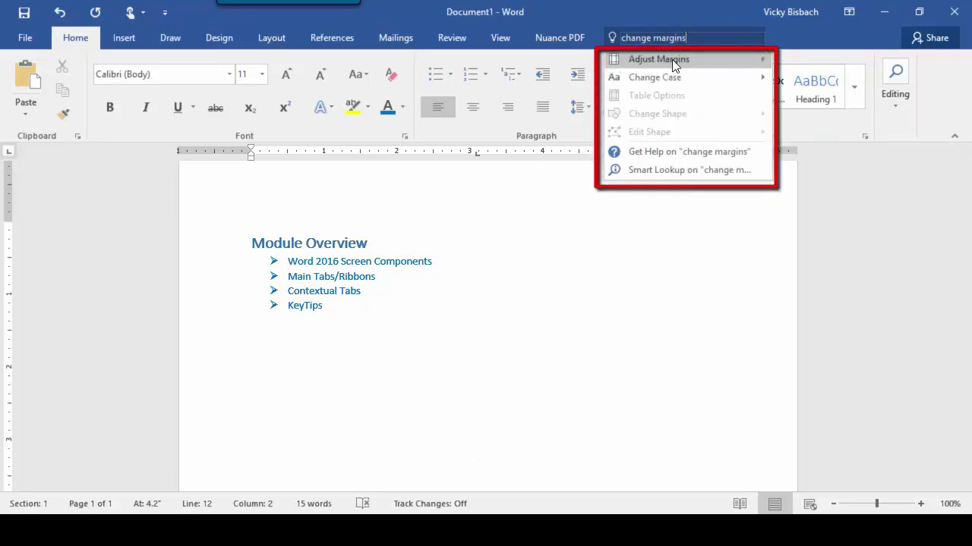
{"action": "left_click", "coordinate": [671, 59]}
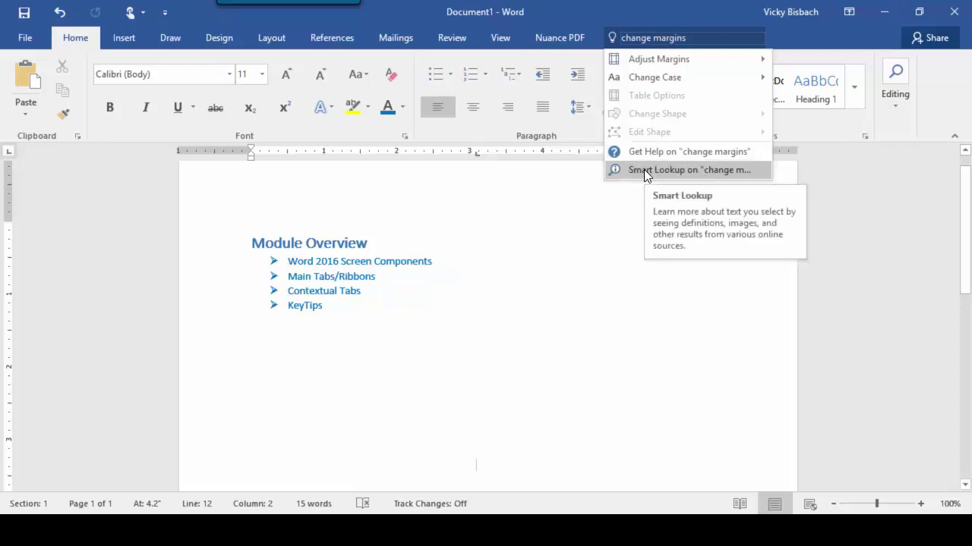
{"action": "mouse_move", "coordinate": [674, 59]}
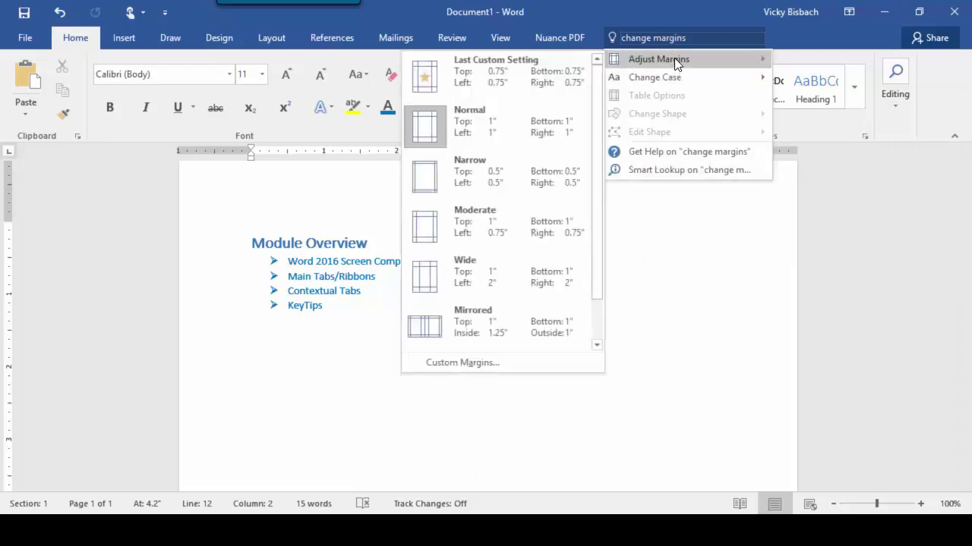
{"action": "left_click", "coordinate": [462, 180]}
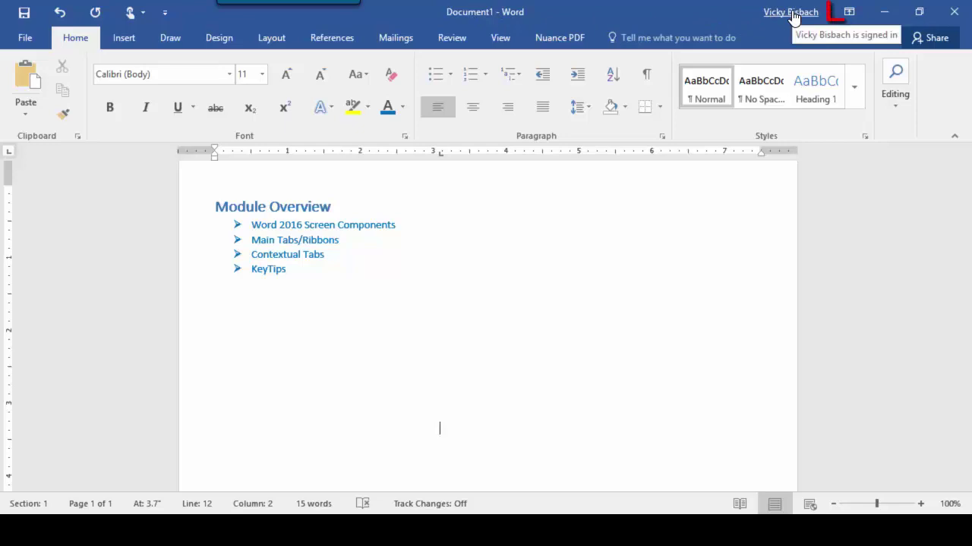
Set the ribbon to Auto-hide and reveal it temporarily over the document
{"action": "left_click", "coordinate": [848, 12]}
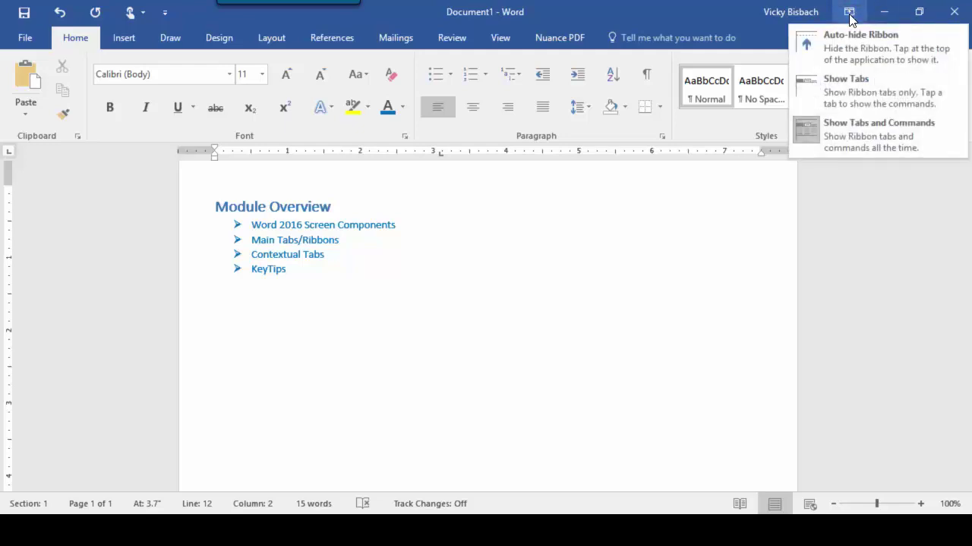
{"action": "left_click", "coordinate": [855, 38]}
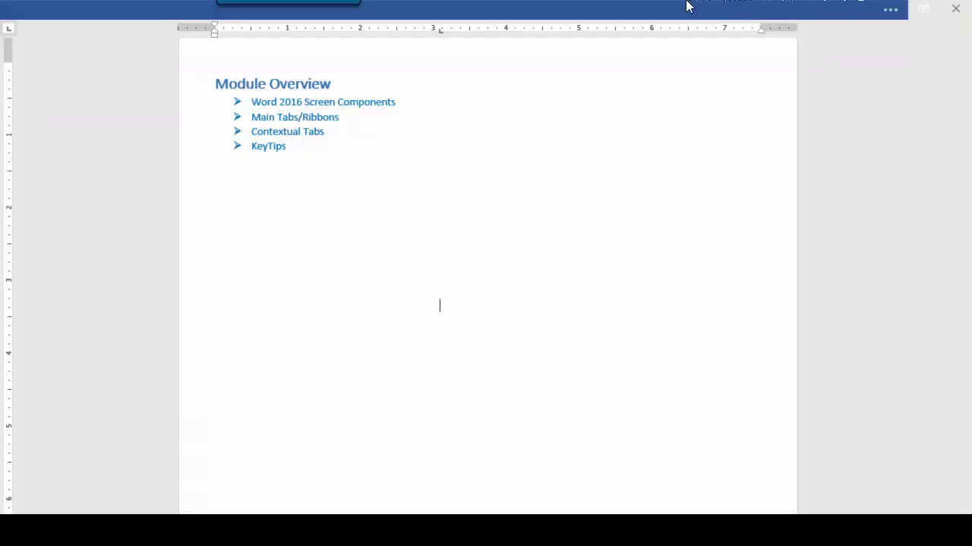
{"action": "left_click", "coordinate": [687, 7]}
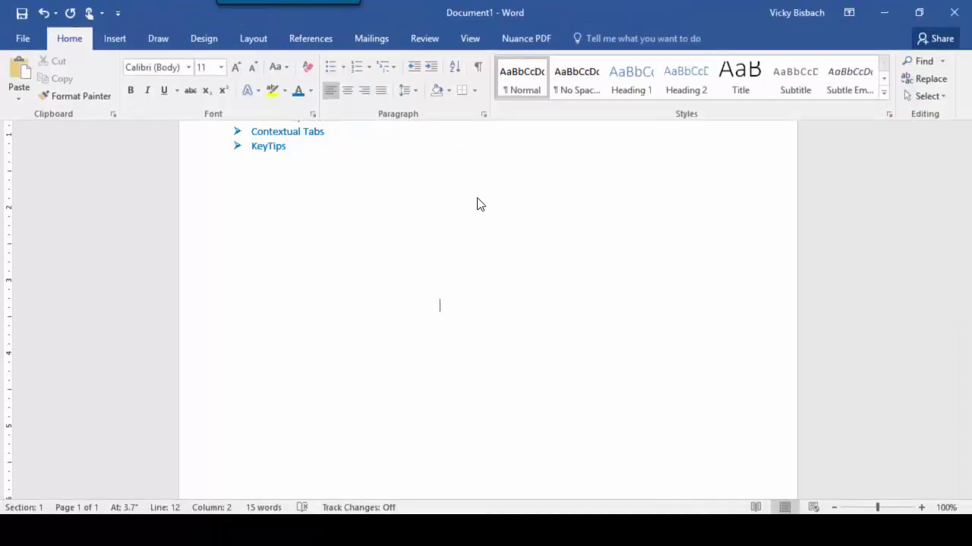
Switch the ribbon display to Show Tabs and restore it to Show Tabs and Commands
{"action": "left_click", "coordinate": [848, 13]}
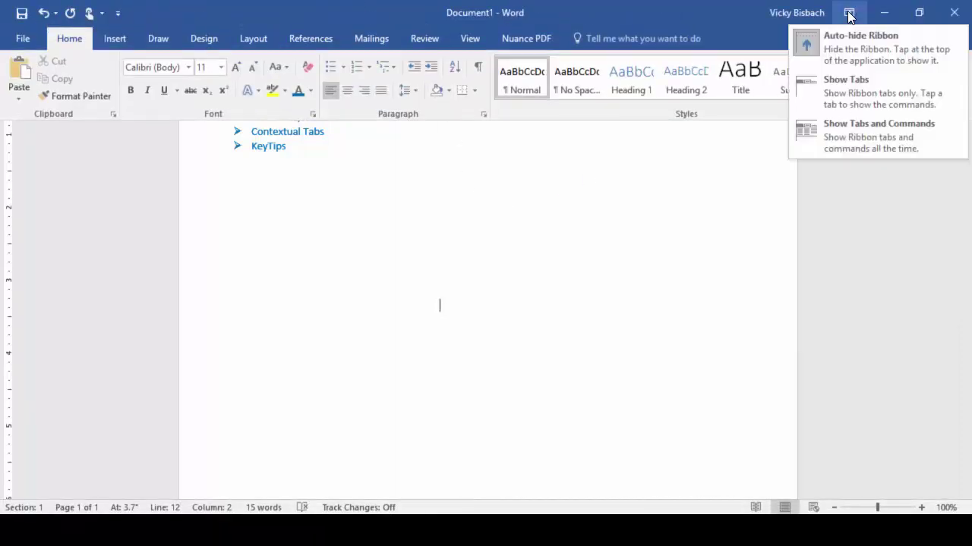
{"action": "left_click", "coordinate": [851, 90]}
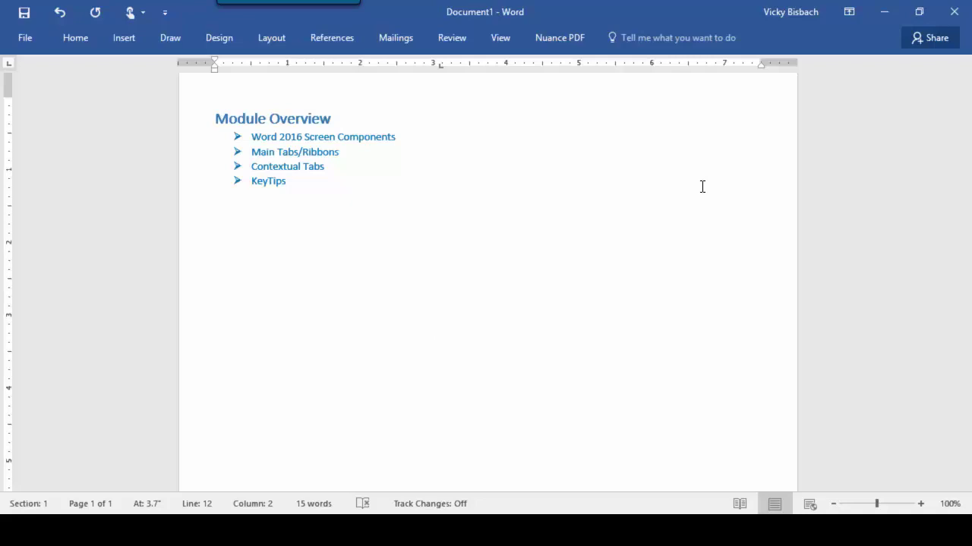
{"action": "left_click", "coordinate": [849, 11]}
{"action": "left_click", "coordinate": [863, 138]}
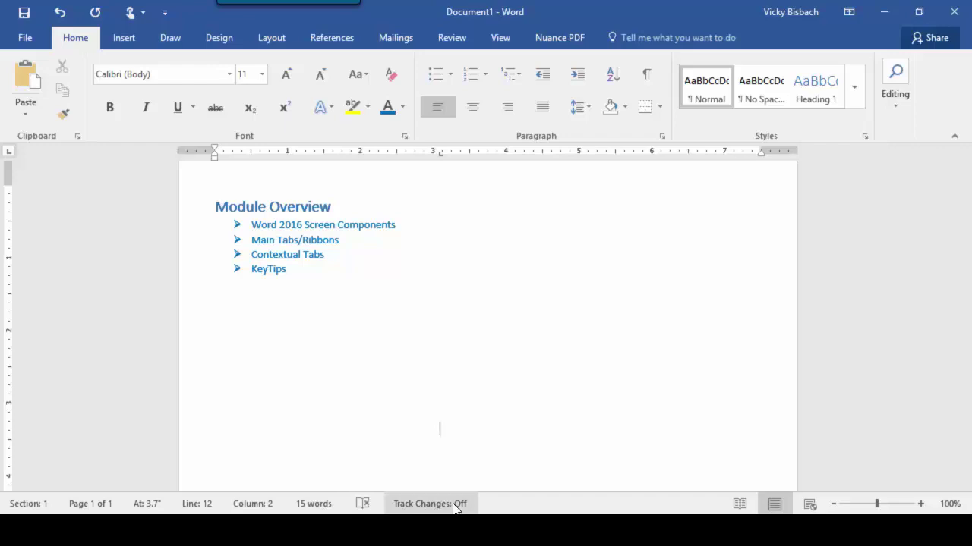
Customize the status bar by hiding Section, Vertical Page Position, Column and Language, and showing the Overtype indicator
{"action": "right_click", "coordinate": [521, 507]}
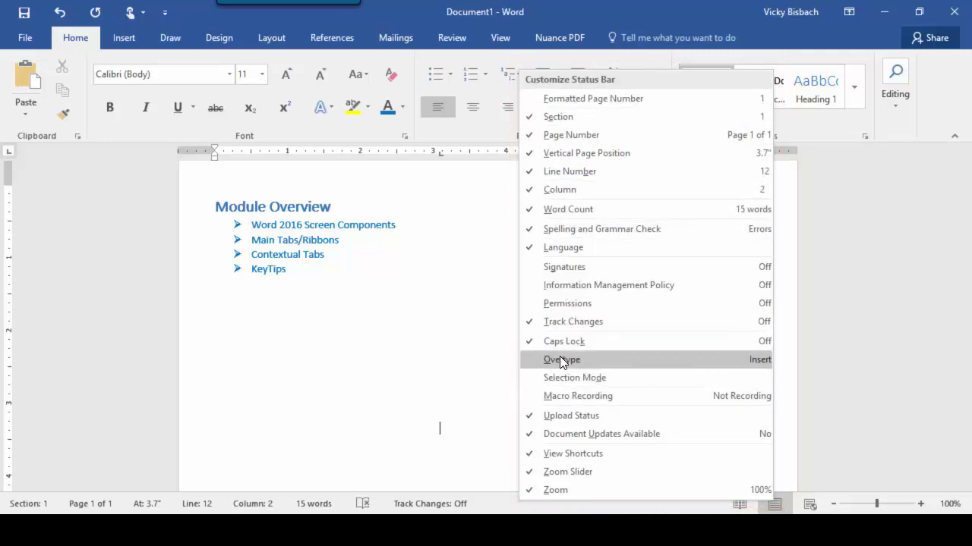
{"action": "left_click", "coordinate": [532, 116]}
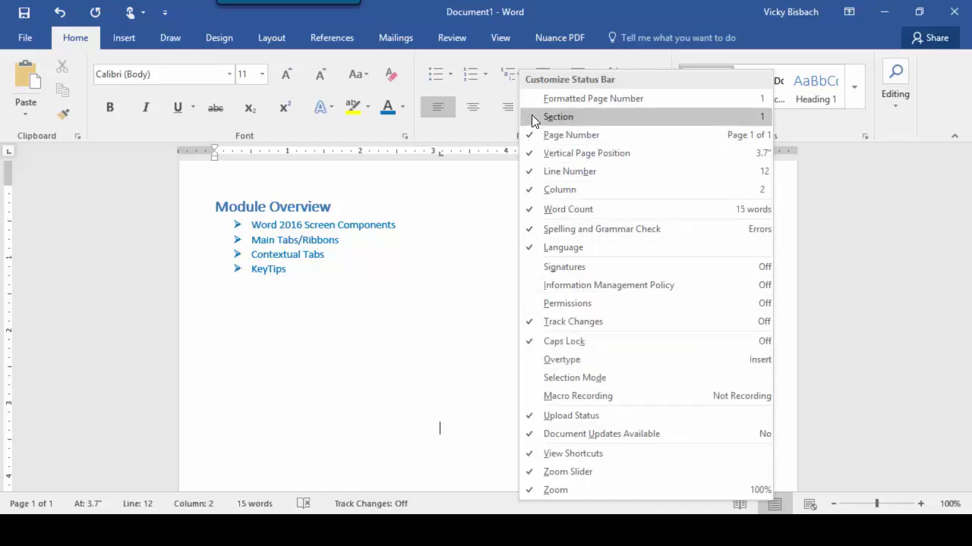
{"action": "left_click", "coordinate": [530, 154]}
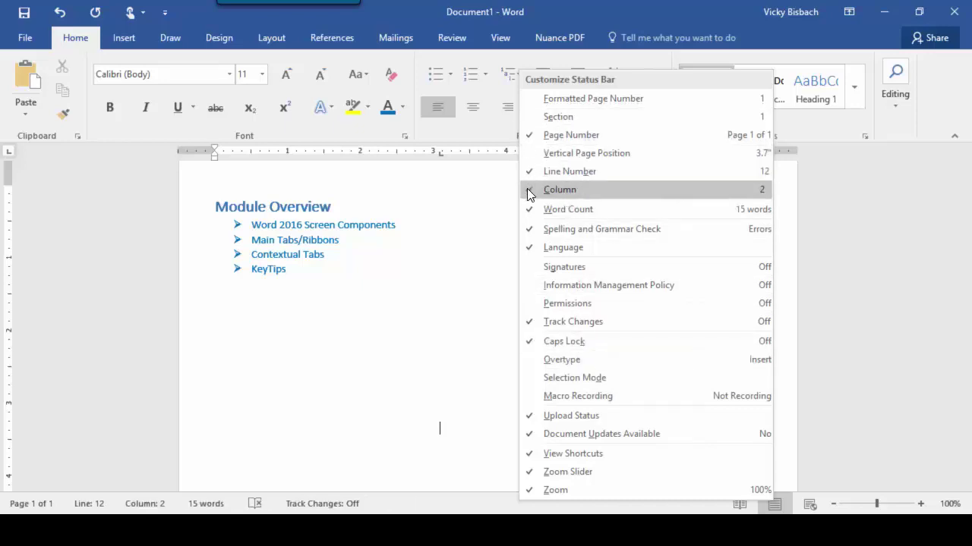
{"action": "left_click", "coordinate": [529, 190]}
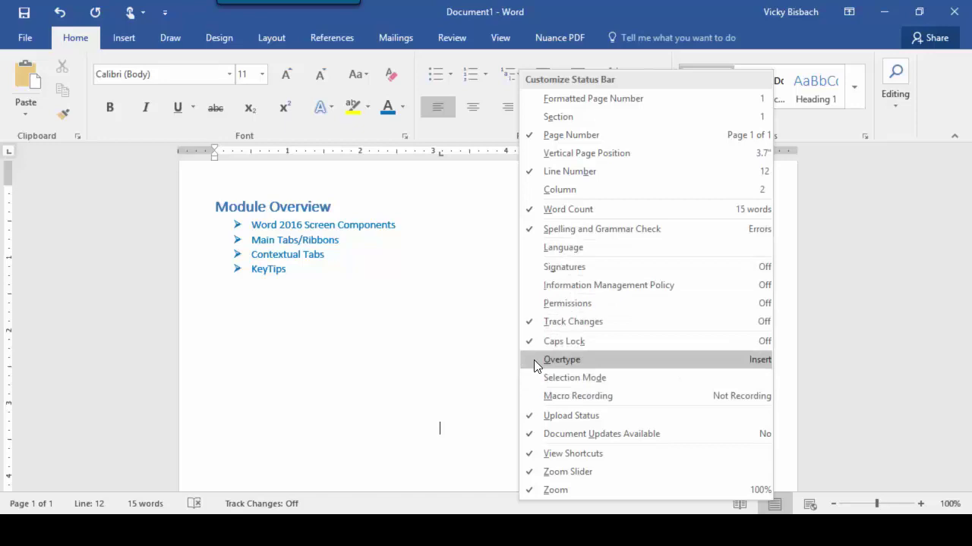
{"action": "left_click", "coordinate": [533, 360]}
{"action": "left_click", "coordinate": [459, 452]}
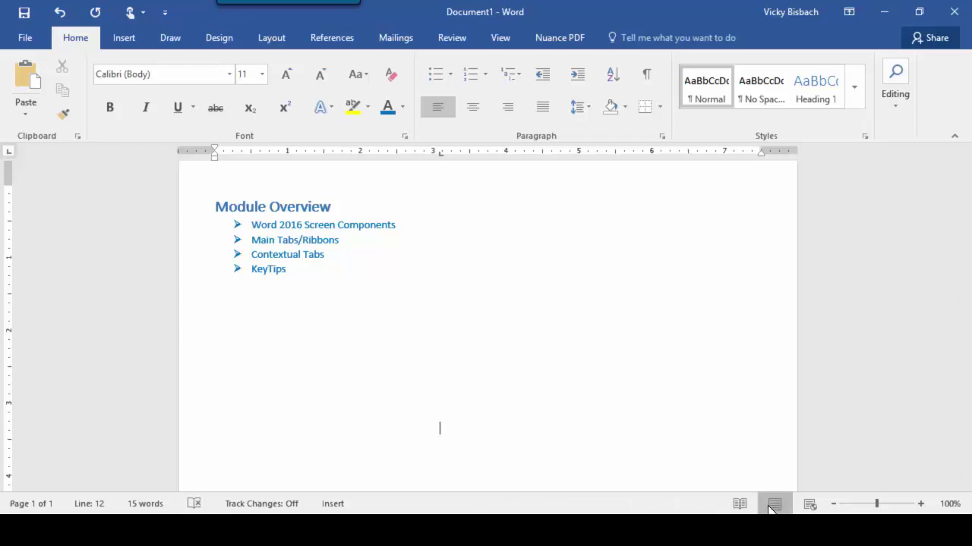
View the document in Read Mode and Web Layout, try the zoom slider, and return to Print Layout
{"action": "left_click", "coordinate": [741, 504]}
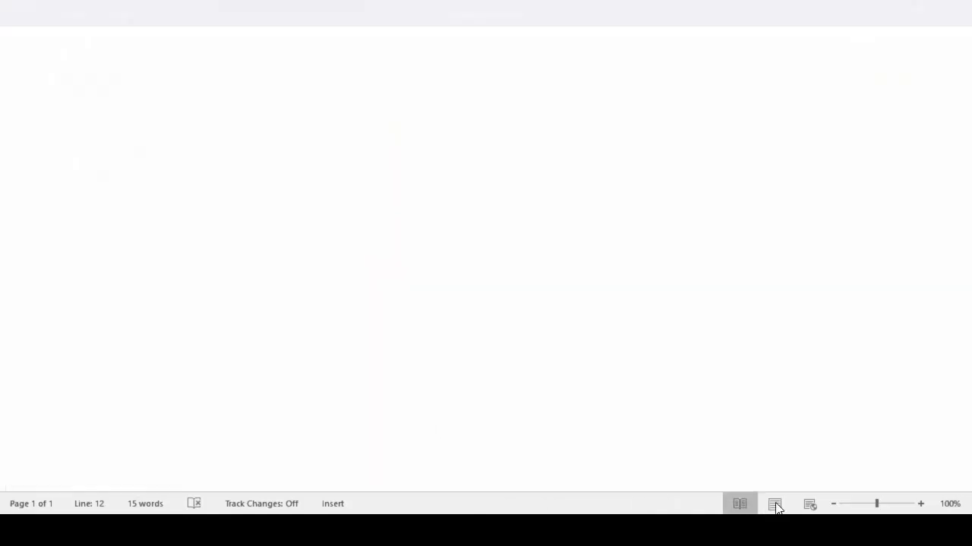
{"action": "left_click", "coordinate": [810, 504]}
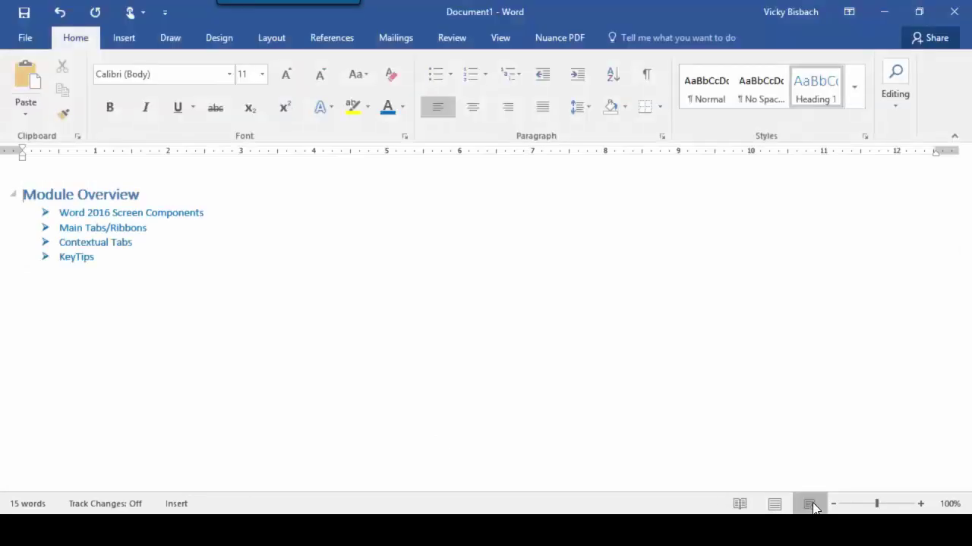
{"action": "mouse_move", "coordinate": [877, 504]}
{"action": "left_mouse_down"}
{"action": "mouse_move", "coordinate": [857, 507]}
{"action": "mouse_move", "coordinate": [891, 506]}
{"action": "mouse_move", "coordinate": [866, 506]}
{"action": "mouse_move", "coordinate": [875, 506]}
{"action": "left_mouse_up"}
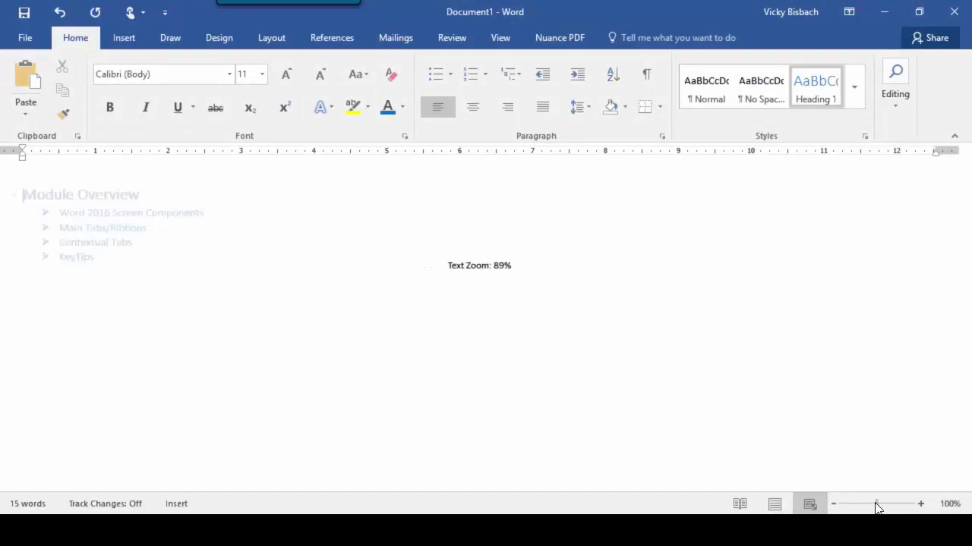
{"action": "left_click", "coordinate": [774, 504]}
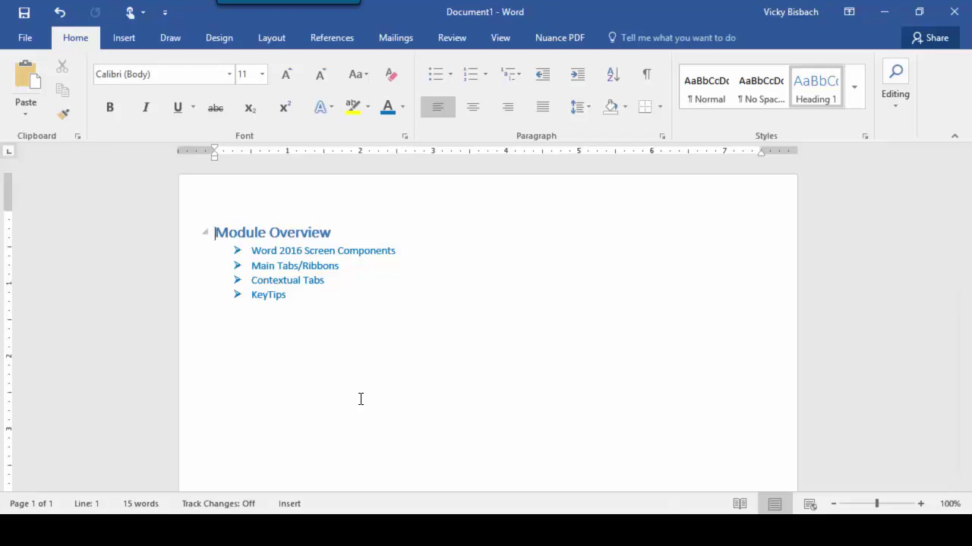
Highlight the word "Components" in the first bullet in yellow and make it bold
{"action": "double_click", "coordinate": [362, 251]}
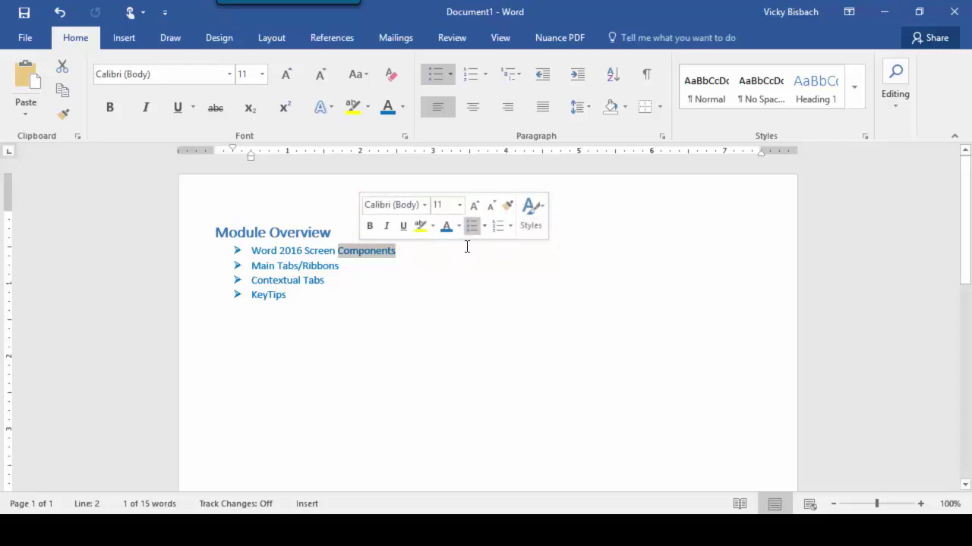
{"action": "left_click", "coordinate": [420, 226]}
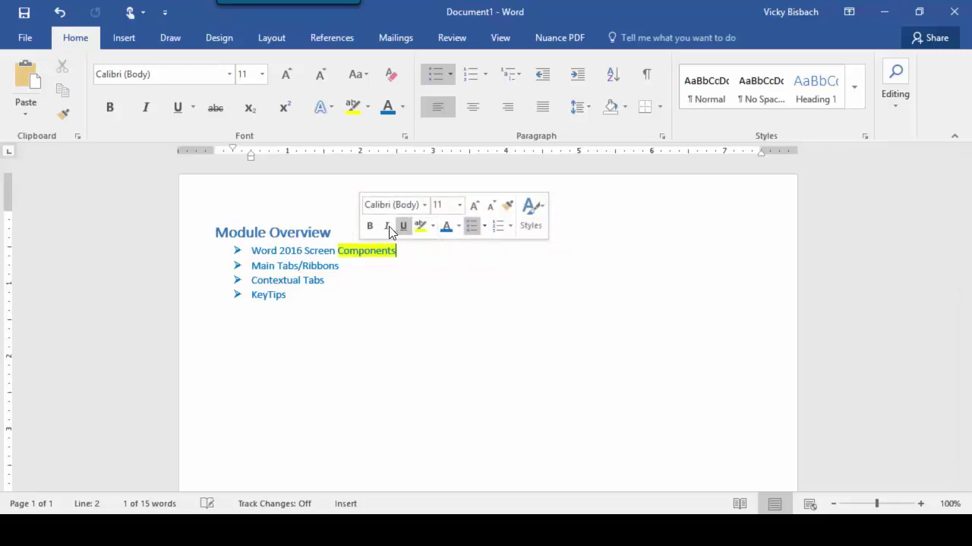
{"action": "left_click", "coordinate": [369, 225]}
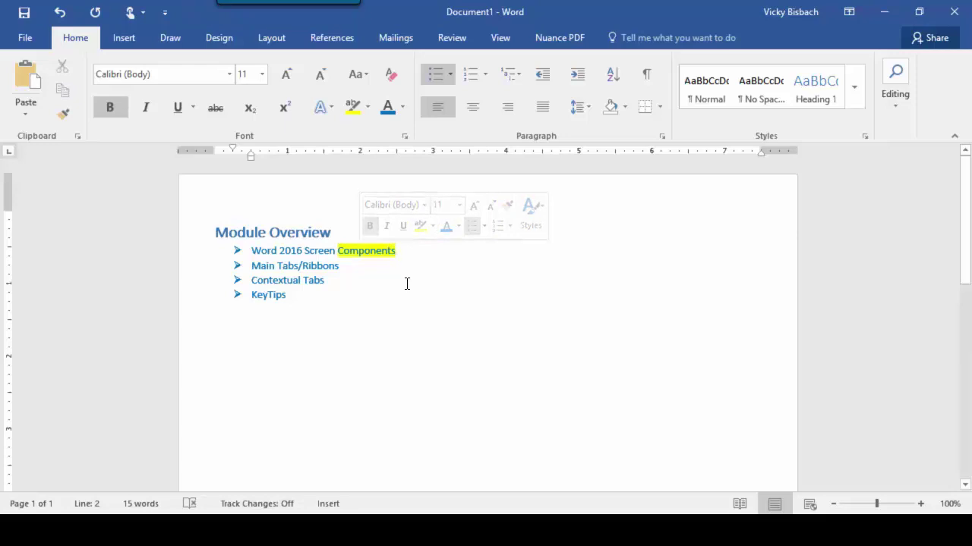
{"action": "left_click", "coordinate": [401, 328]}
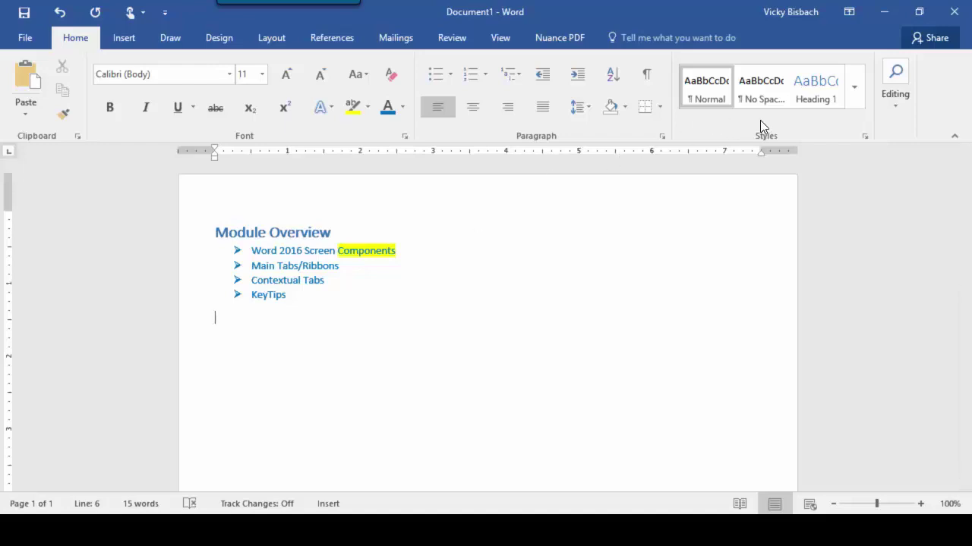
Examine the full gallery of paragraph and text styles without applying any style
{"action": "left_click", "coordinate": [853, 97]}
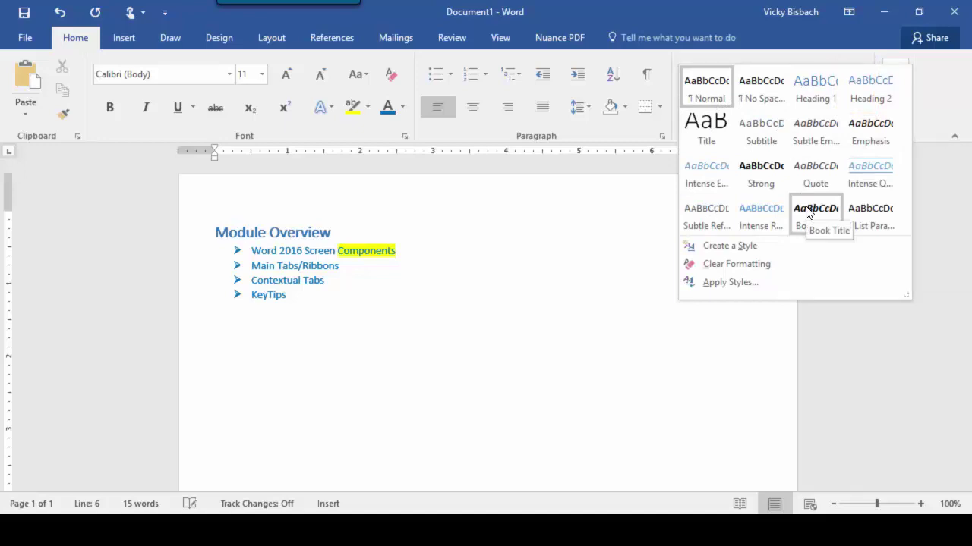
{"action": "left_click", "coordinate": [614, 336]}
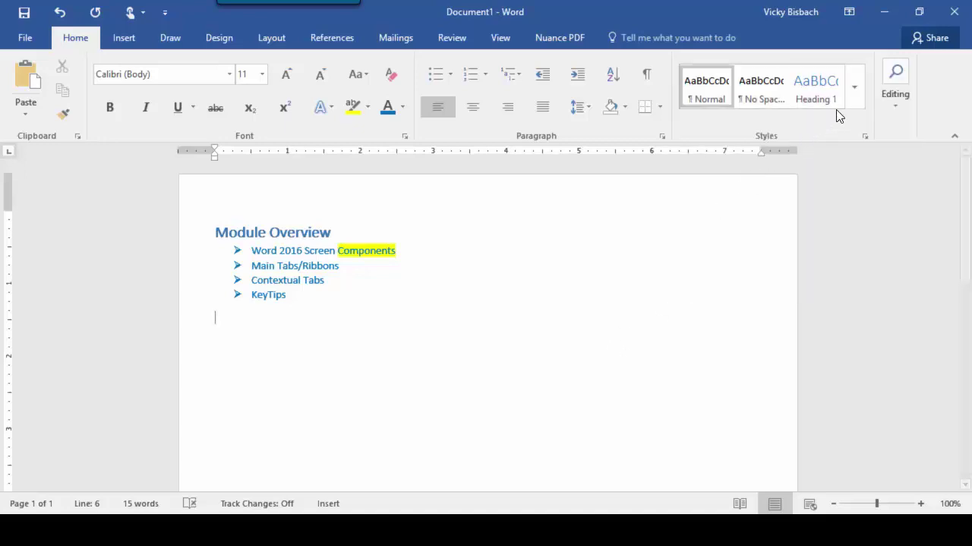
{"action": "left_click", "coordinate": [855, 98]}
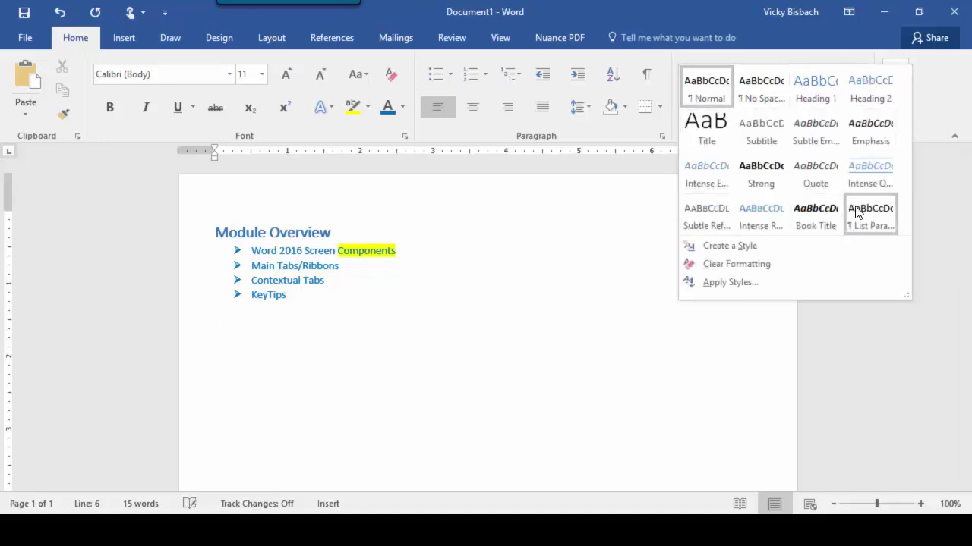
{"action": "left_click", "coordinate": [544, 339]}
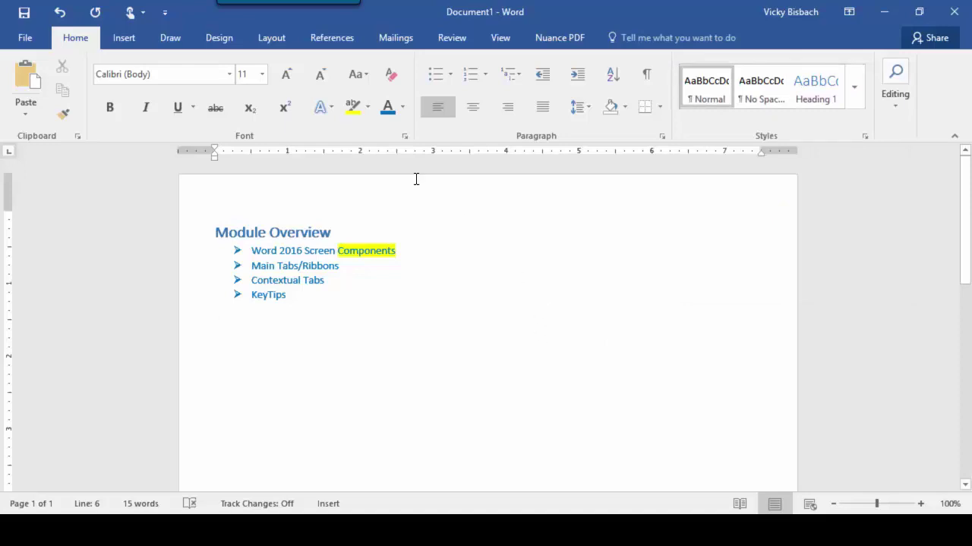
Inspect the advanced Font settings and the Paragraph indents and spacing settings, cancelling both dialogs
{"action": "left_click", "coordinate": [405, 137]}
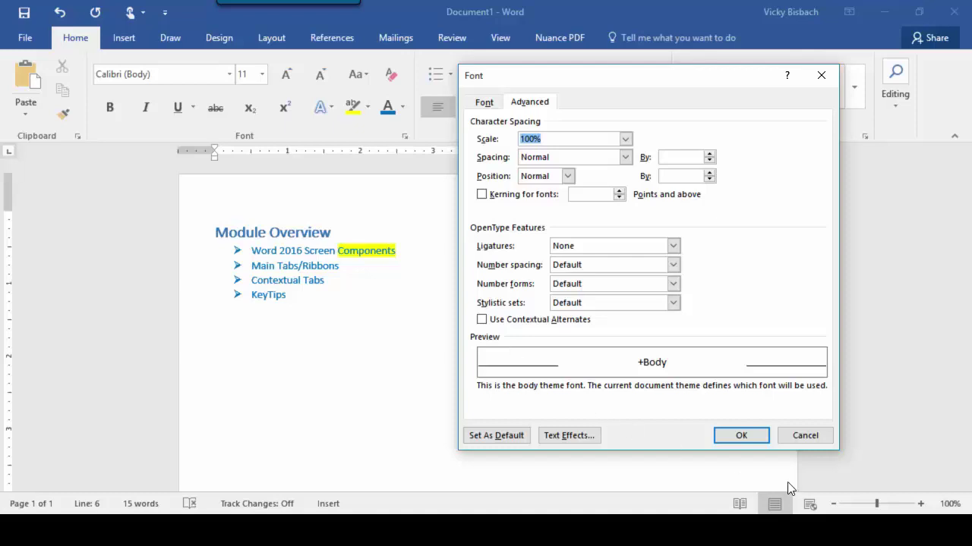
{"action": "left_click", "coordinate": [804, 436]}
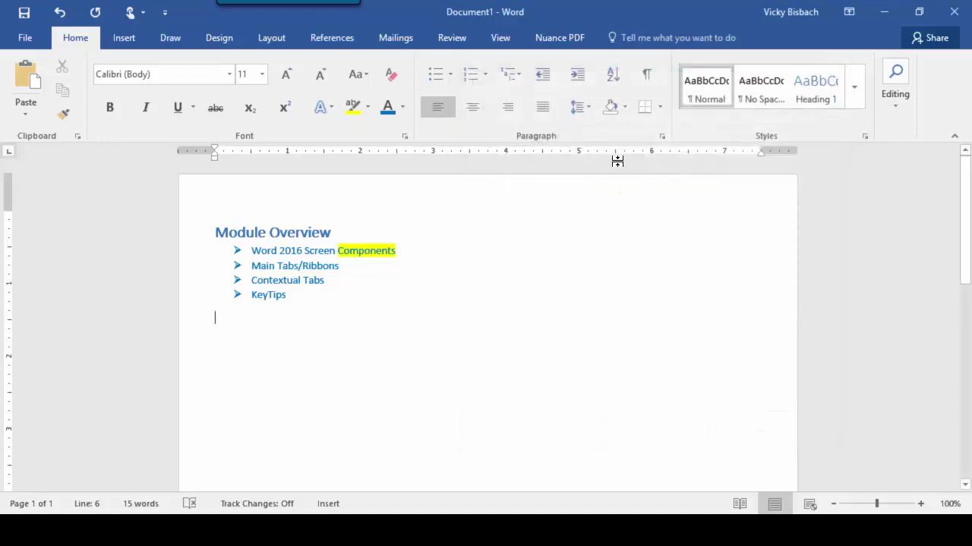
{"action": "left_click", "coordinate": [663, 137]}
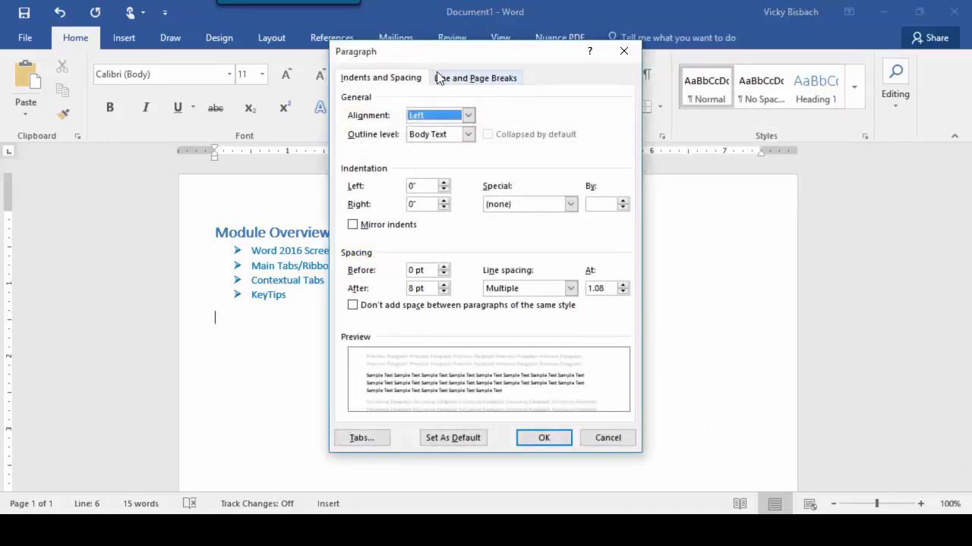
{"action": "left_click", "coordinate": [606, 438]}
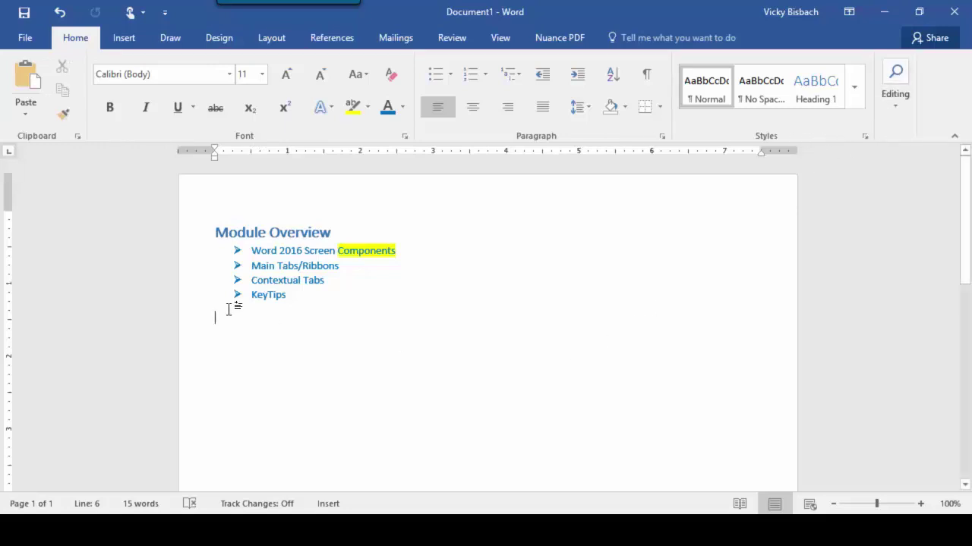
Examine the Info, Open, Save As, Print and Export pages in Backstage, and the available Insert commands
{"action": "left_click", "coordinate": [26, 38]}
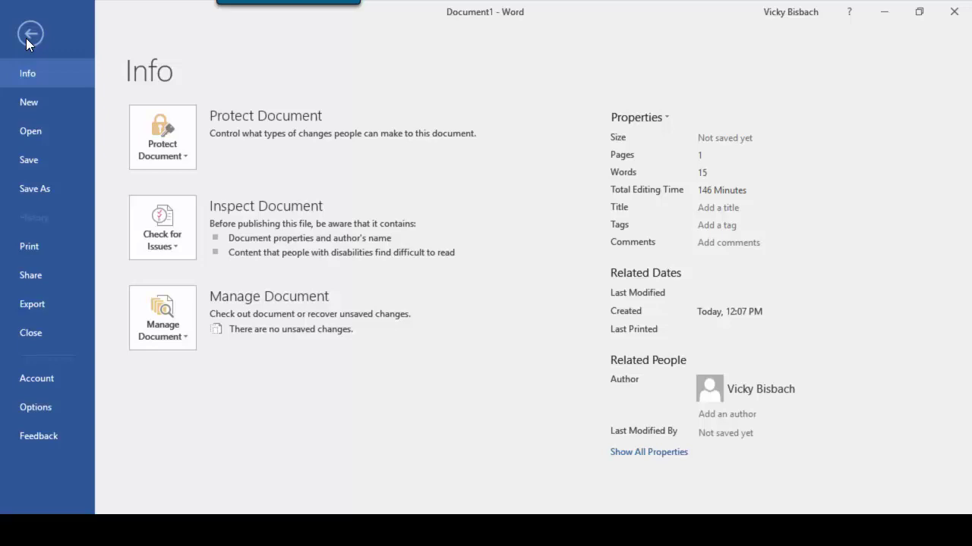
{"action": "left_click", "coordinate": [47, 133]}
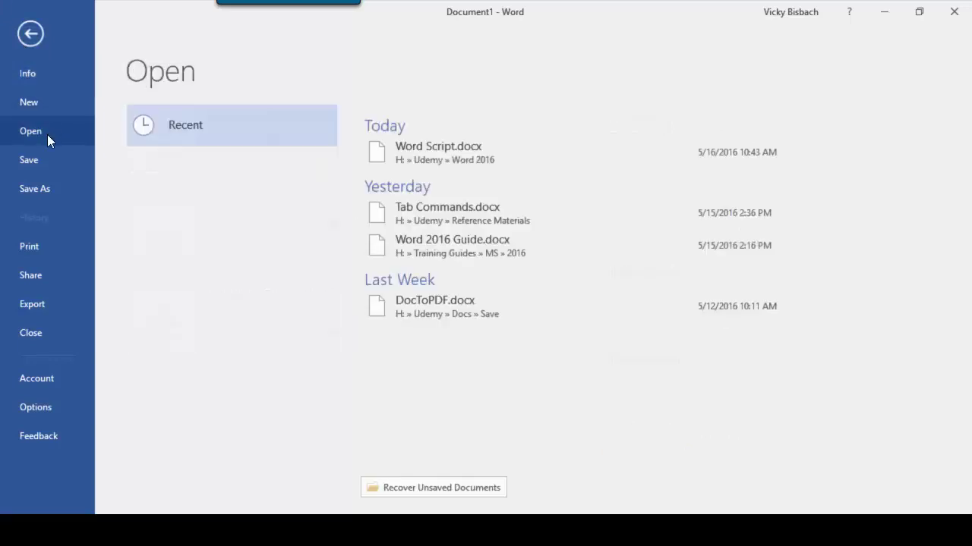
{"action": "left_click", "coordinate": [42, 185]}
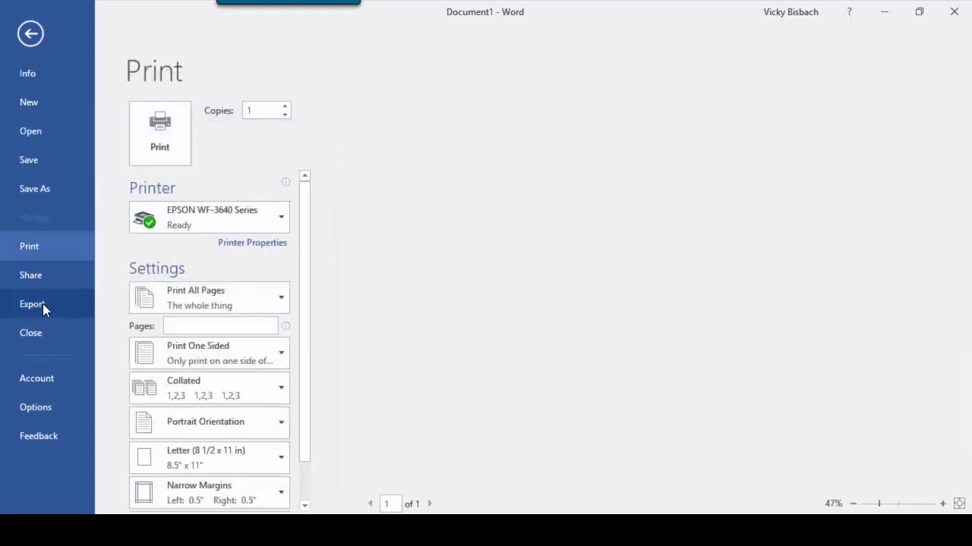
{"action": "left_click", "coordinate": [43, 303]}
{"action": "left_click", "coordinate": [39, 331]}
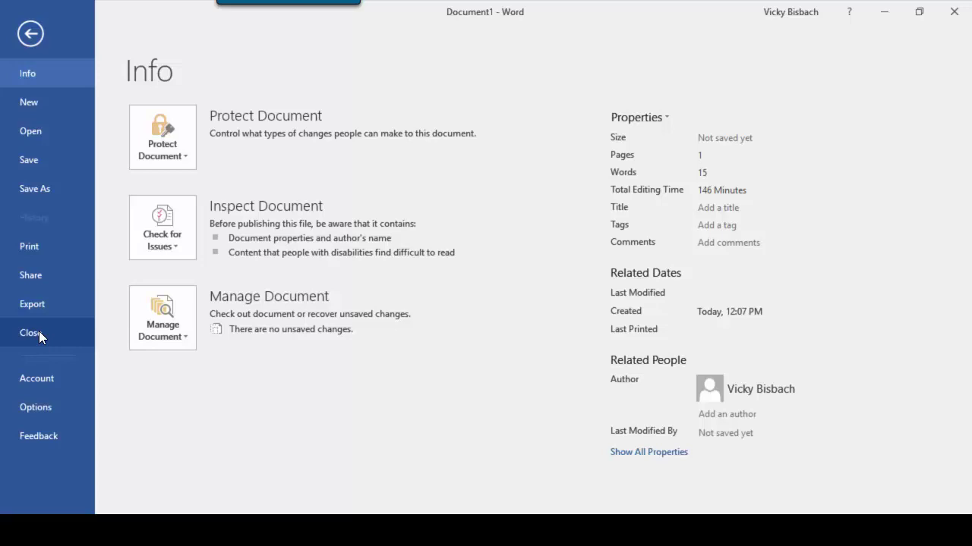
{"action": "left_click", "coordinate": [30, 35]}
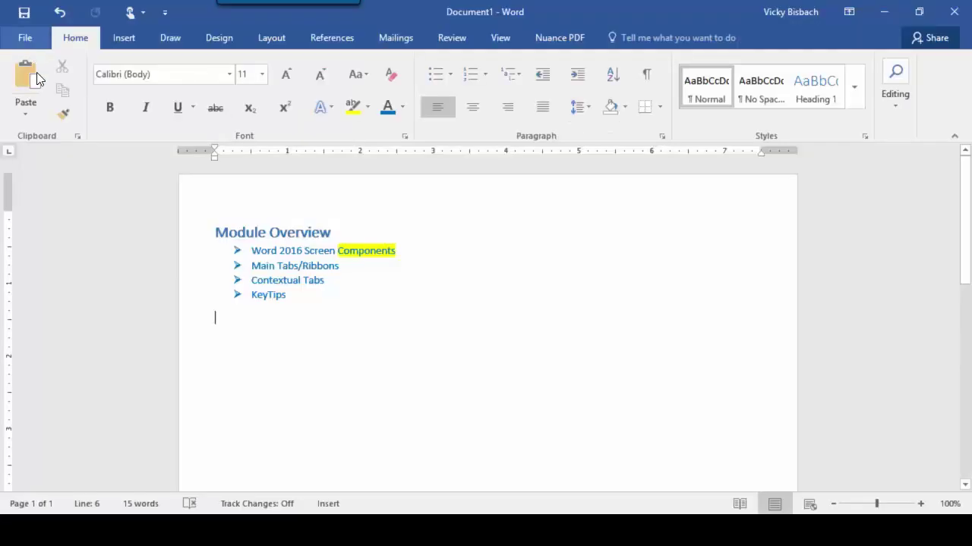
{"action": "left_click", "coordinate": [124, 38]}
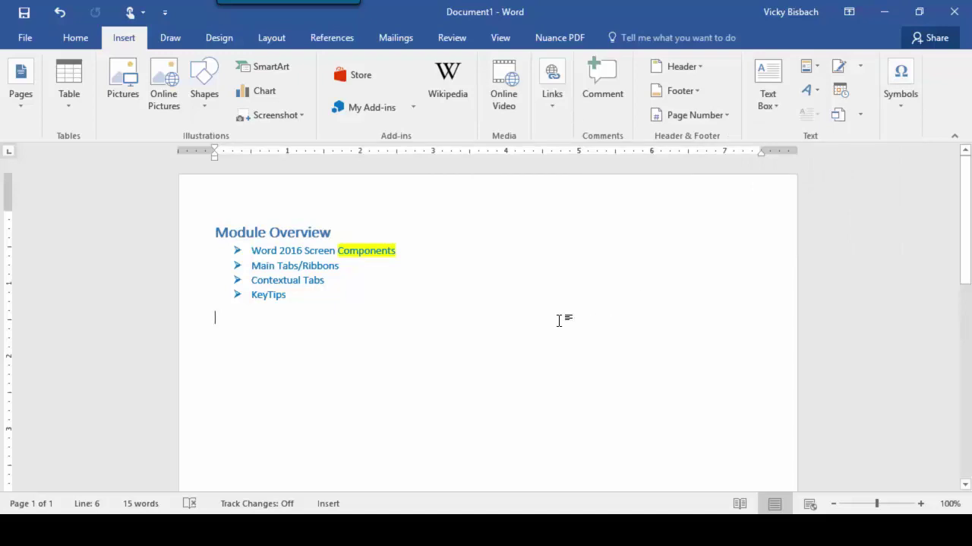
Circle the "Module Overview" heading with a thick blue pen and erase the ink stroke
{"action": "left_click", "coordinate": [175, 40]}
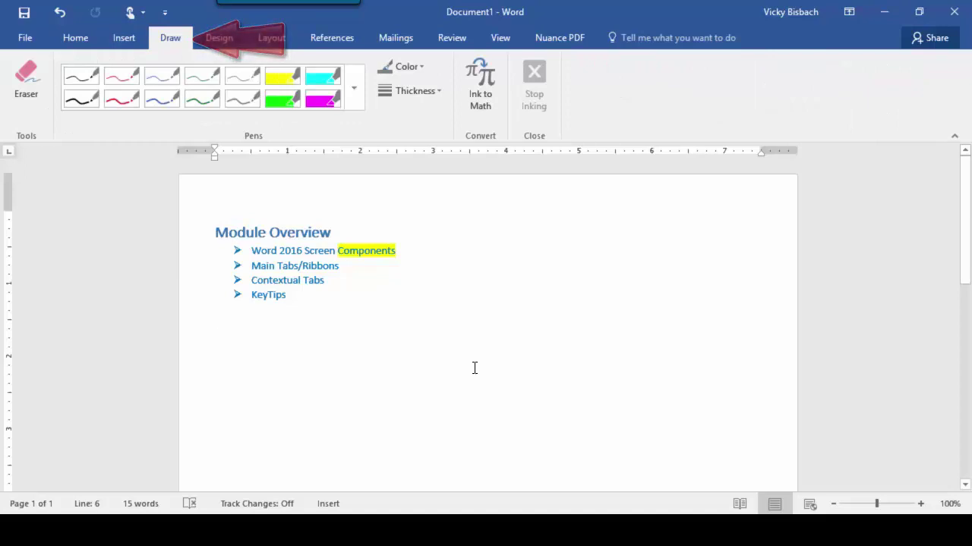
{"action": "left_click", "coordinate": [161, 99]}
{"action": "mouse_move", "coordinate": [319, 218]}
{"action": "left_mouse_down"}
{"action": "mouse_move", "coordinate": [201, 226]}
{"action": "mouse_move", "coordinate": [372, 242]}
{"action": "mouse_move", "coordinate": [303, 216]}
{"action": "mouse_move", "coordinate": [247, 222]}
{"action": "left_mouse_up"}
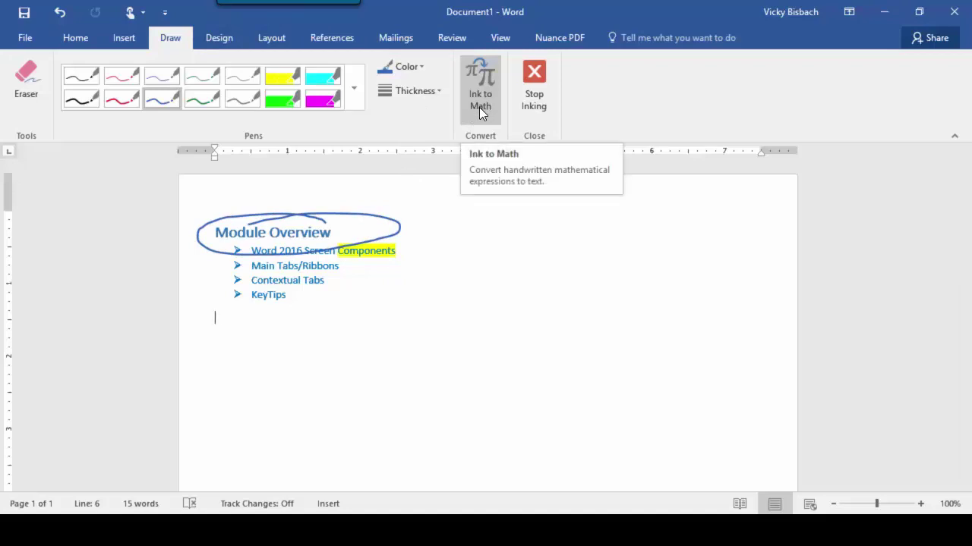
{"action": "left_click", "coordinate": [32, 95]}
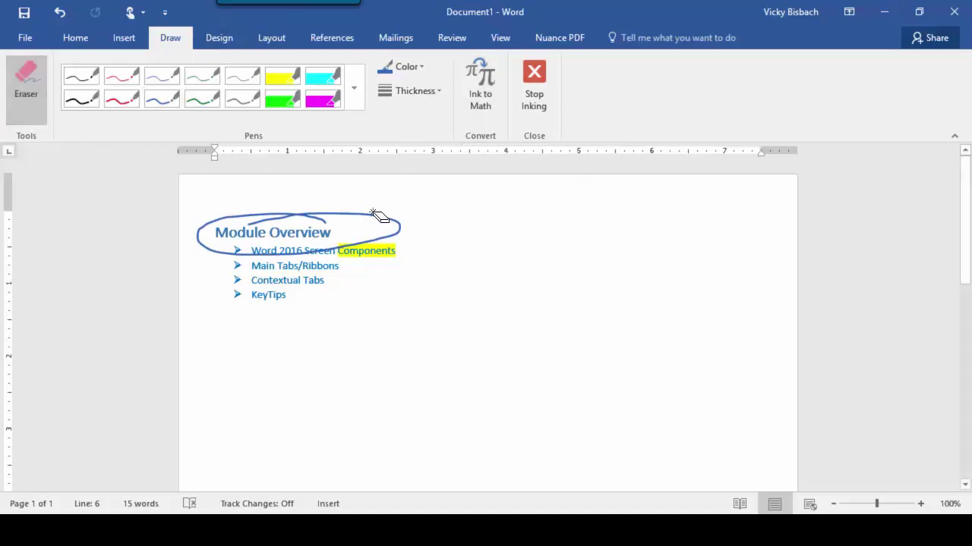
{"action": "left_click_drag", "start_coordinate": [378, 216], "coordinate": [300, 216]}
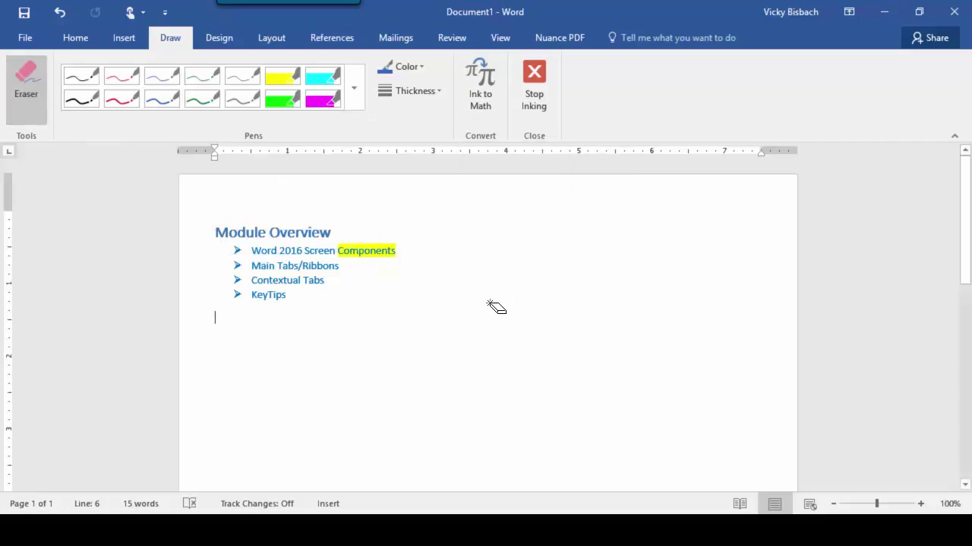
Apply the style set next to the current one and the Wisp theme to the document
{"action": "left_click", "coordinate": [219, 38]}
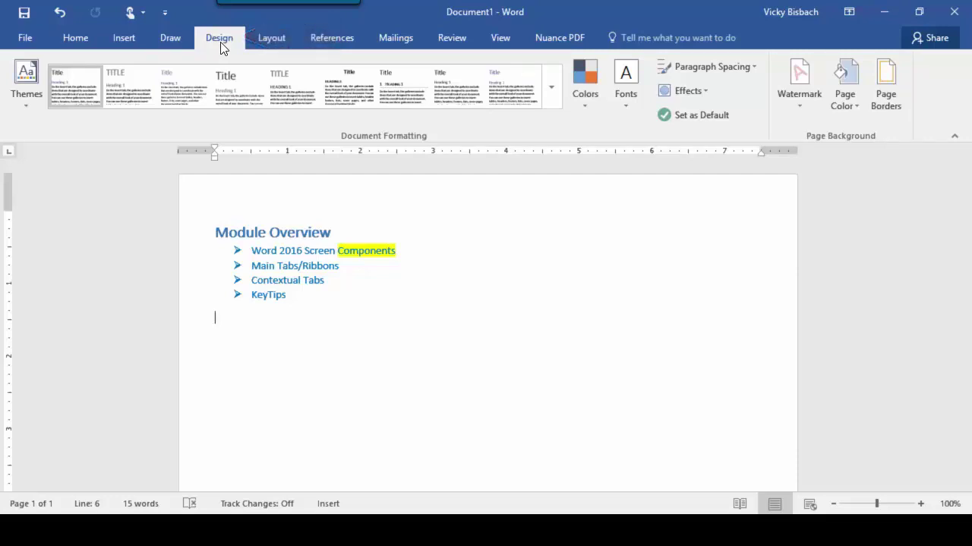
{"action": "left_click", "coordinate": [128, 86]}
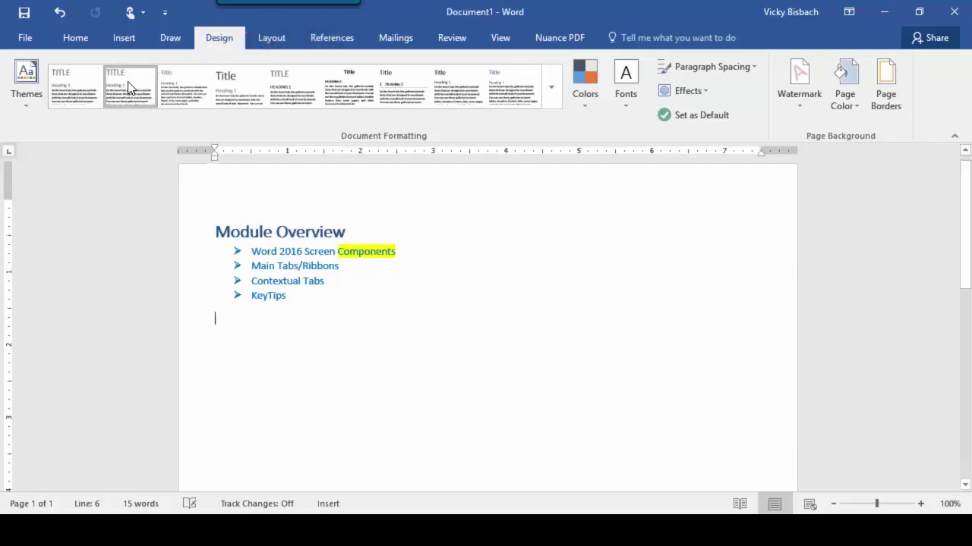
{"action": "left_click", "coordinate": [16, 101]}
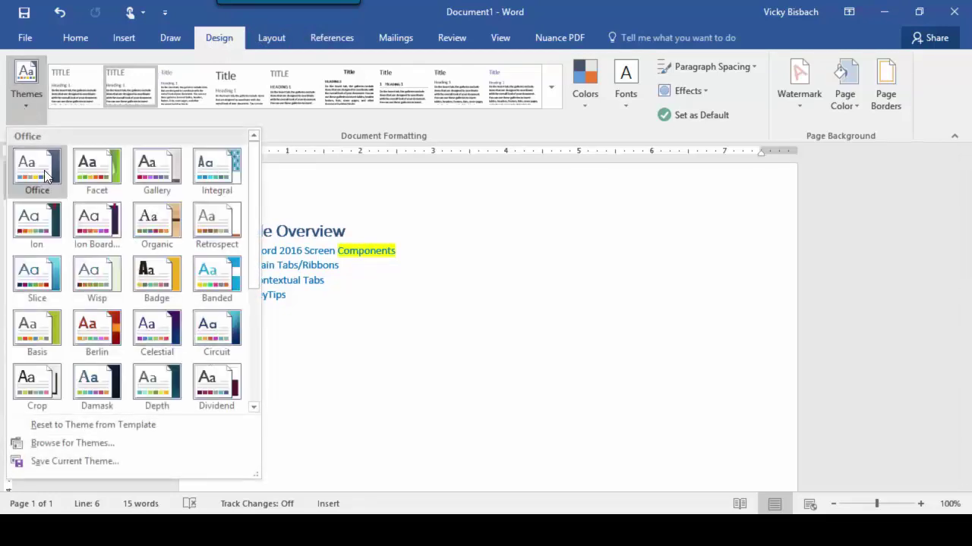
{"action": "left_click", "coordinate": [15, 101]}
{"action": "left_click", "coordinate": [15, 101]}
{"action": "left_click", "coordinate": [99, 275]}
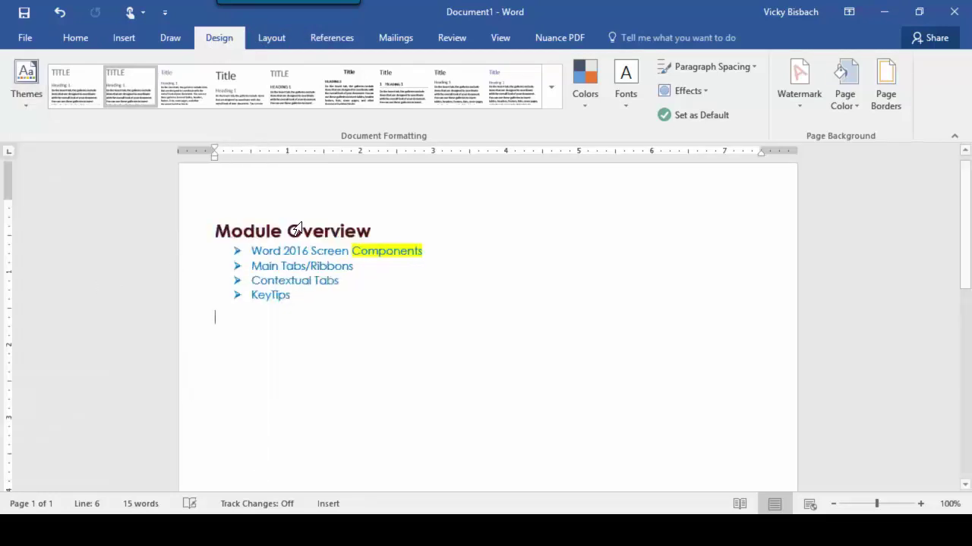
Change the theme colors to a blue color set and add a preset watermark
{"action": "left_click", "coordinate": [590, 90]}
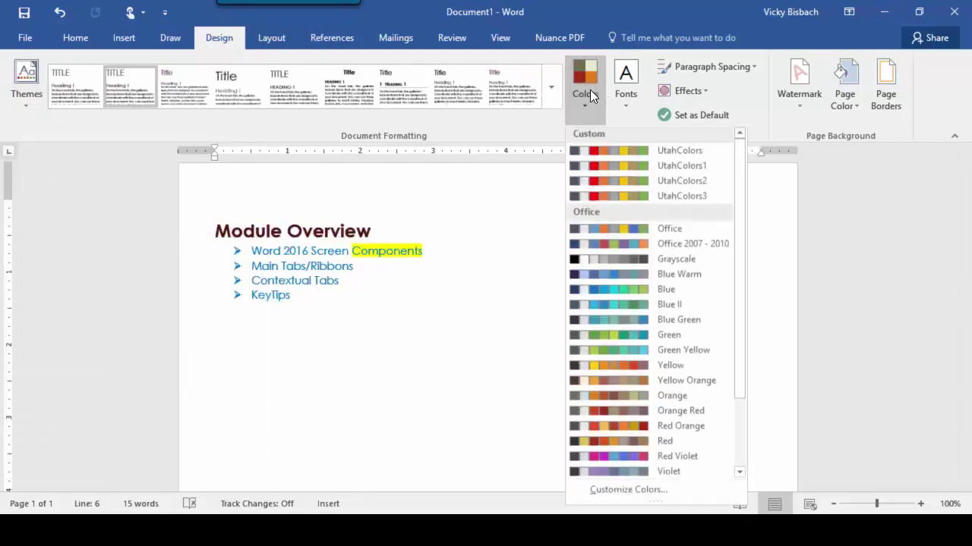
{"action": "left_click", "coordinate": [614, 278]}
{"action": "left_click", "coordinate": [806, 85]}
{"action": "left_click", "coordinate": [746, 210]}
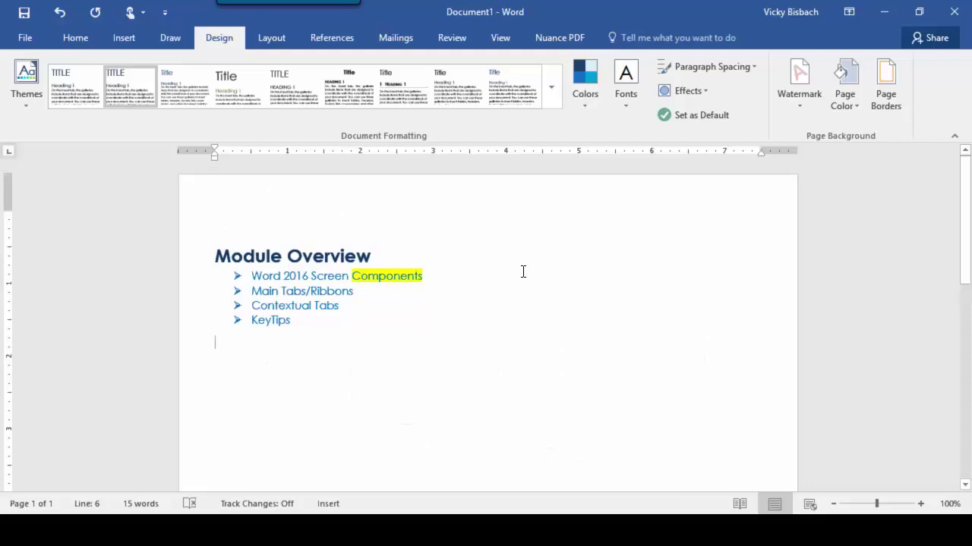
Examine the page break options and the Layout, References, Mailings, Review and View commands
{"action": "left_click", "coordinate": [271, 38]}
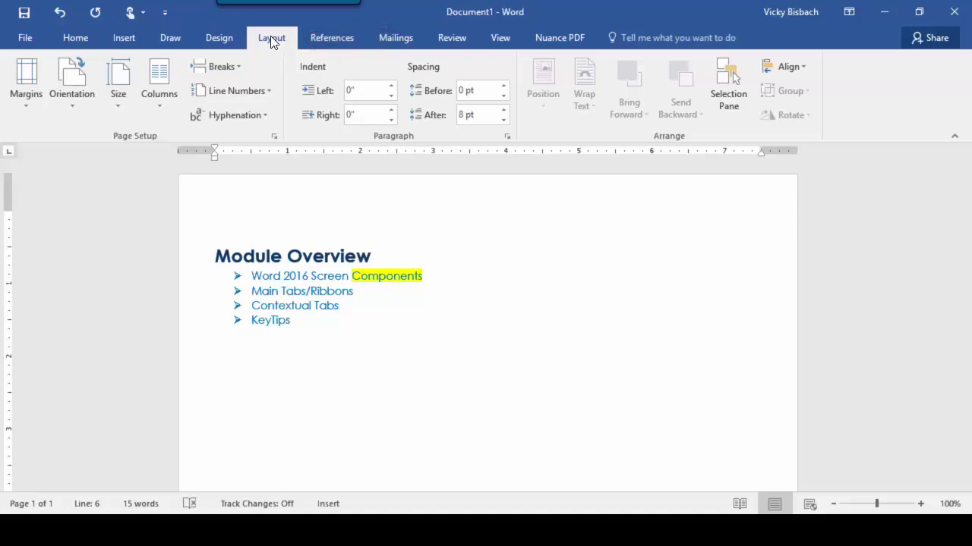
{"action": "left_click", "coordinate": [222, 66]}
{"action": "left_click", "coordinate": [124, 233]}
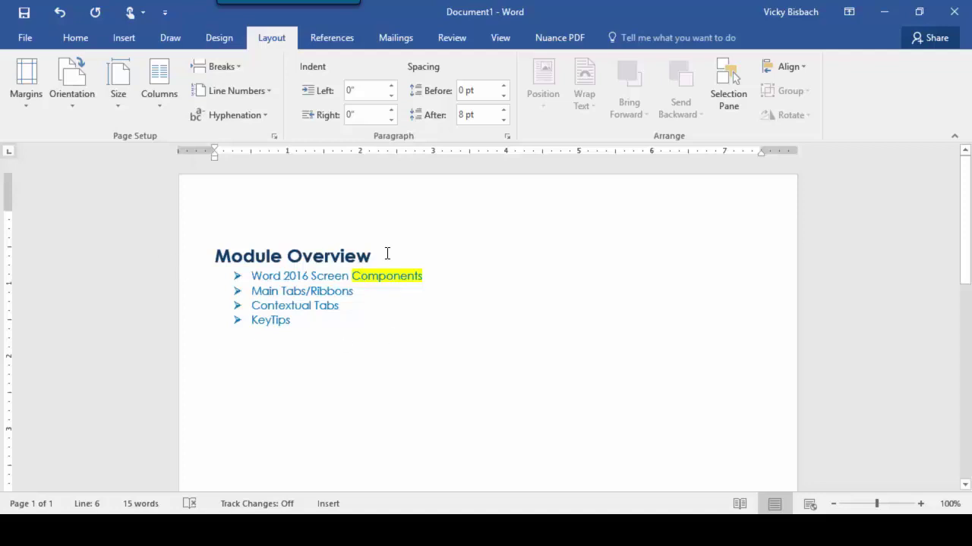
{"action": "left_click", "coordinate": [328, 39]}
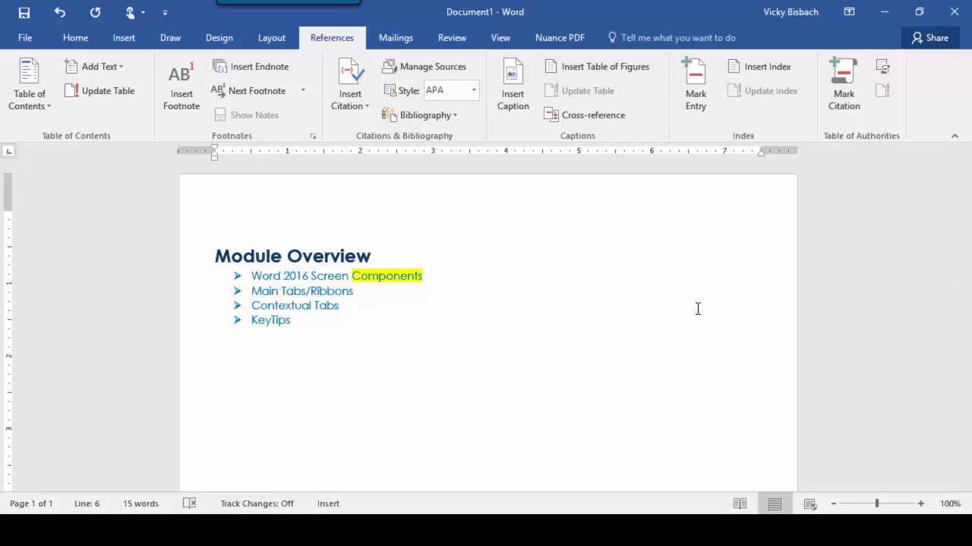
{"action": "left_click", "coordinate": [392, 44]}
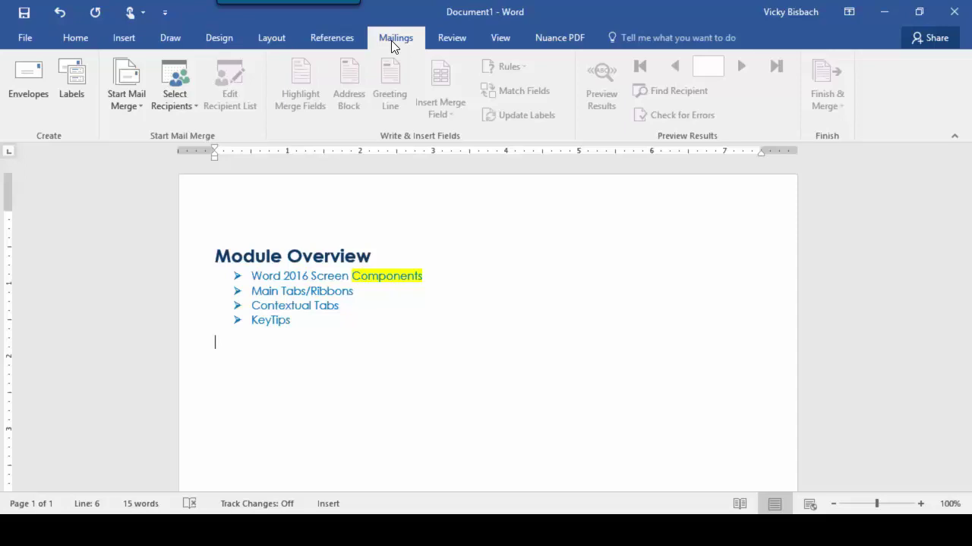
{"action": "left_click", "coordinate": [452, 40]}
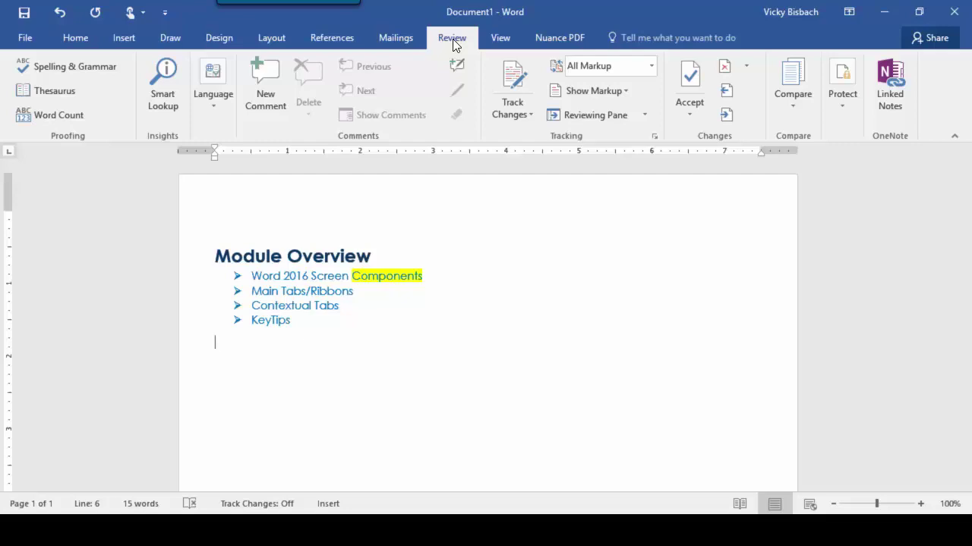
{"action": "left_click", "coordinate": [500, 38]}
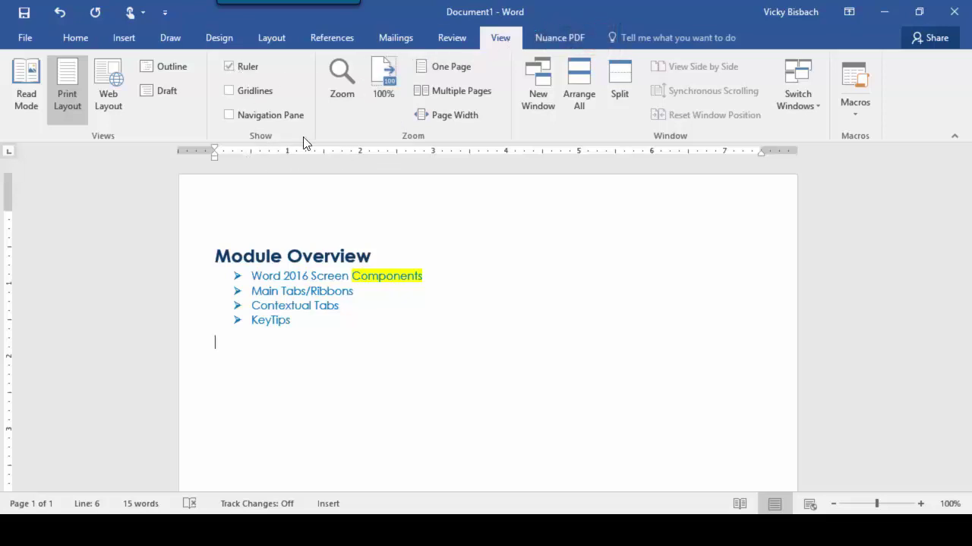
{"action": "left_click", "coordinate": [229, 115]}
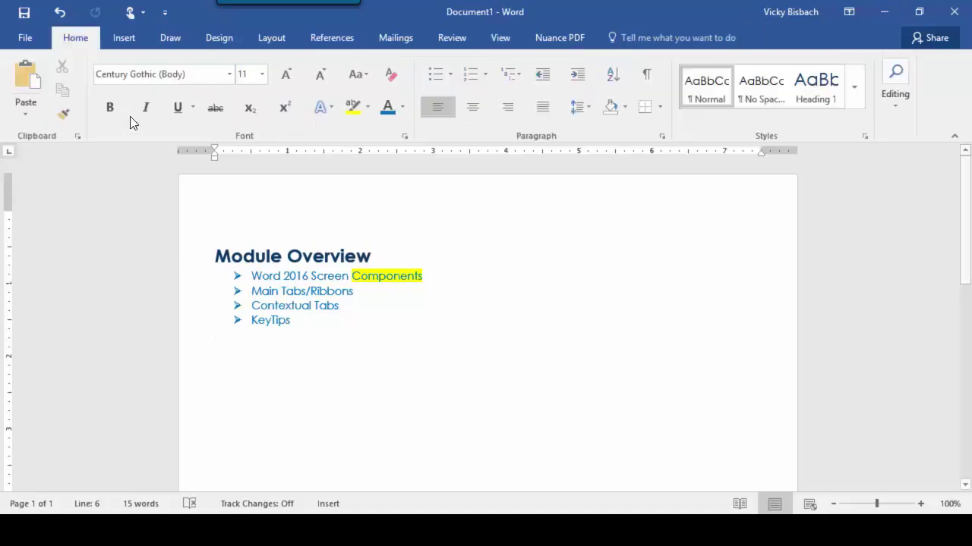
View the document and its outlining tools in Outline view, and close that view
{"action": "left_click", "coordinate": [490, 36]}
{"action": "left_click", "coordinate": [158, 70]}
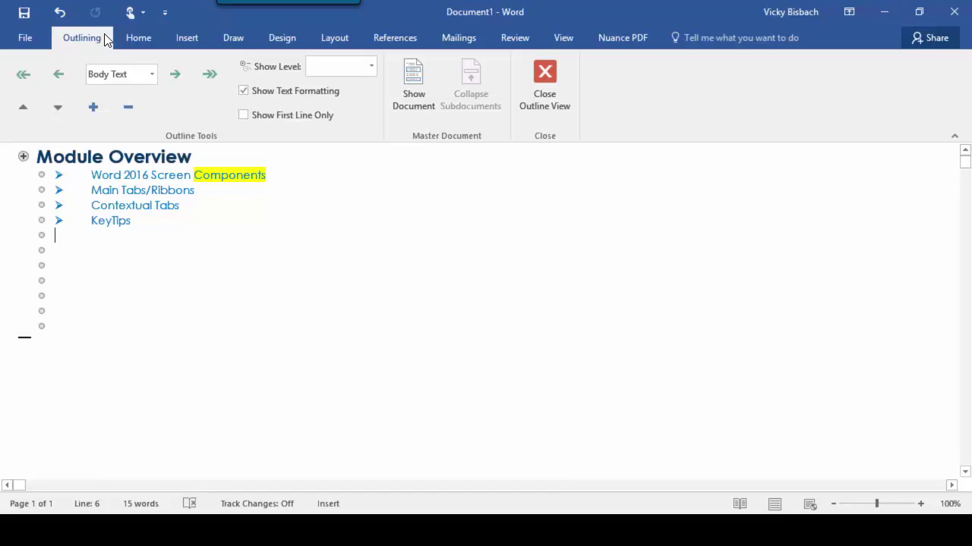
{"action": "left_click", "coordinate": [544, 84]}
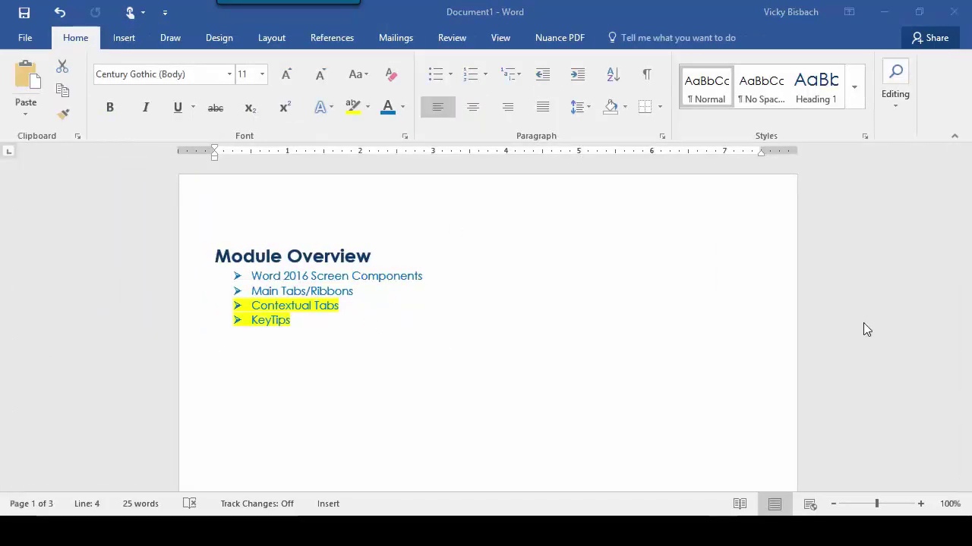
Select the red ink circle beside "Drawing" on page 2, examine its Drawing Tools Format commands, and deselect it
{"action": "scroll", "coordinate": [359, 417], "scroll_direction": "down", "scroll_amount": 2}
{"action": "scroll", "coordinate": [361, 418], "scroll_direction": "down", "scroll_amount": 5}
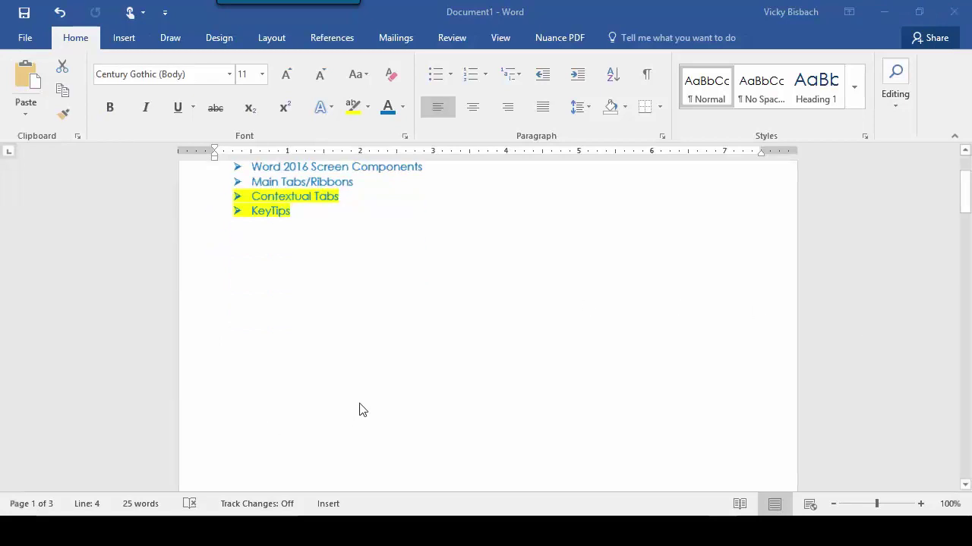
{"action": "scroll", "coordinate": [360, 406], "scroll_direction": "down", "scroll_amount": 4}
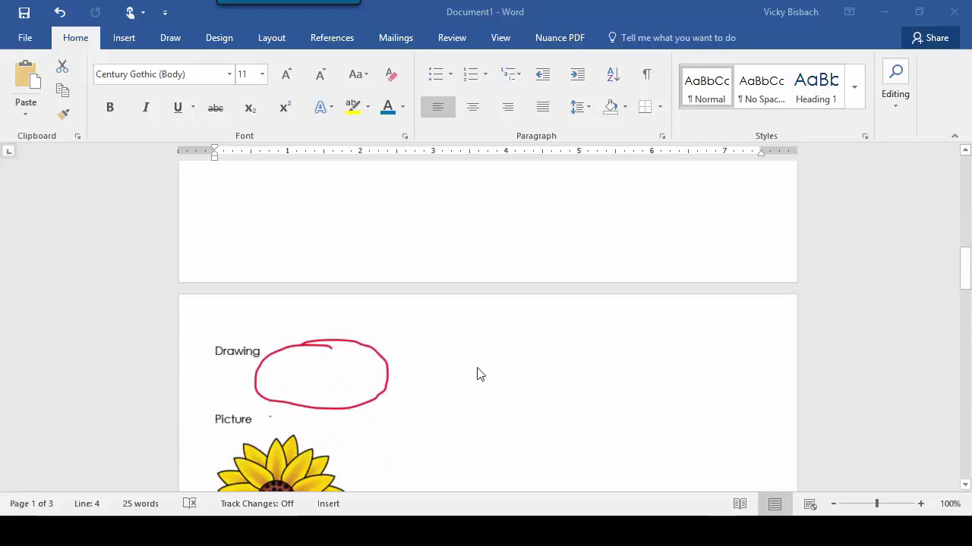
{"action": "left_click", "coordinate": [289, 354]}
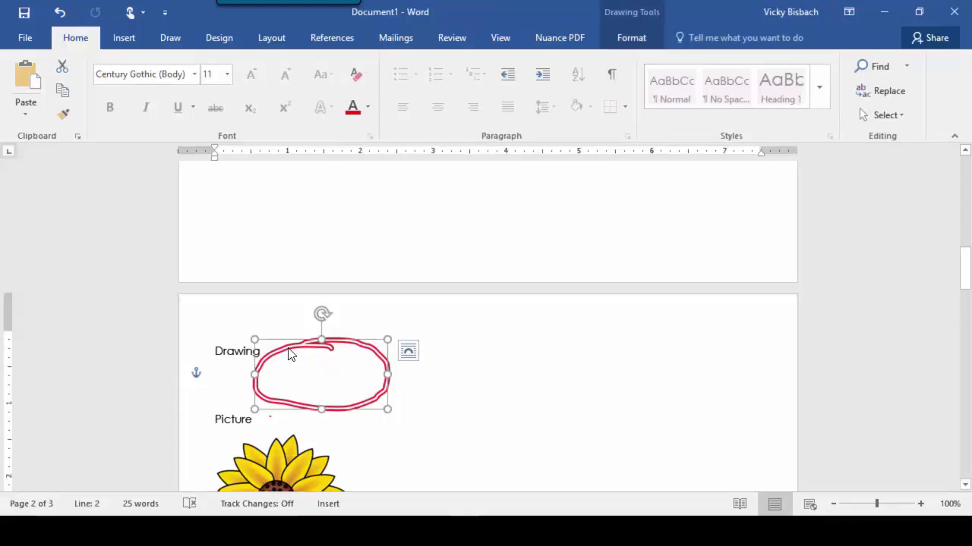
{"action": "left_click", "coordinate": [632, 40]}
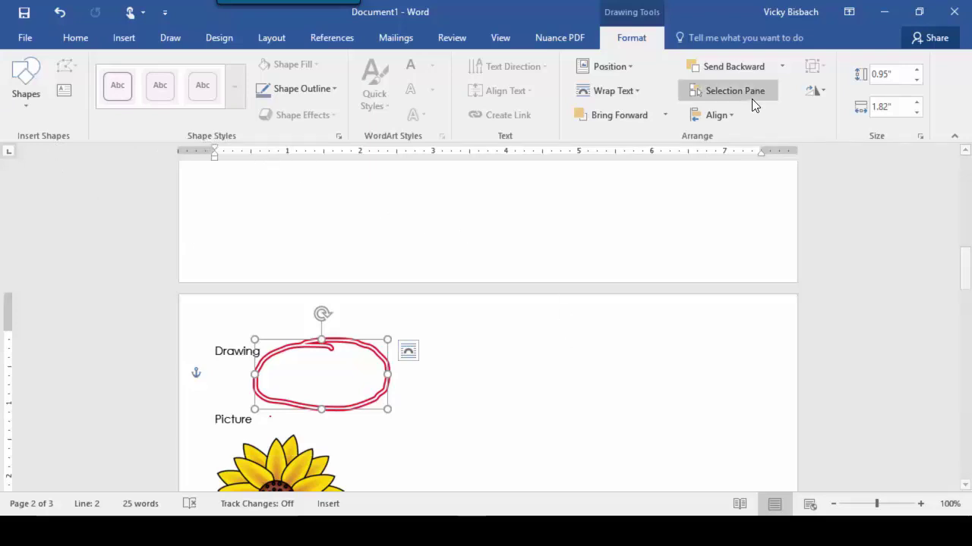
{"action": "left_click", "coordinate": [445, 400]}
Apply the metallic frame picture style and a bevel effect to the sunflower picture
{"action": "scroll", "coordinate": [444, 401], "scroll_direction": "down", "scroll_amount": 3}
{"action": "left_click", "coordinate": [279, 343]}
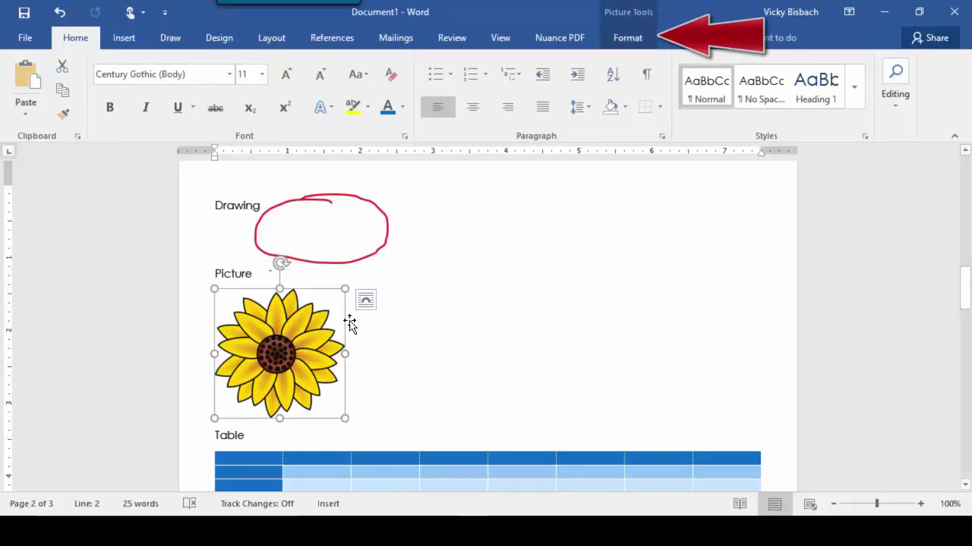
{"action": "left_click", "coordinate": [636, 43]}
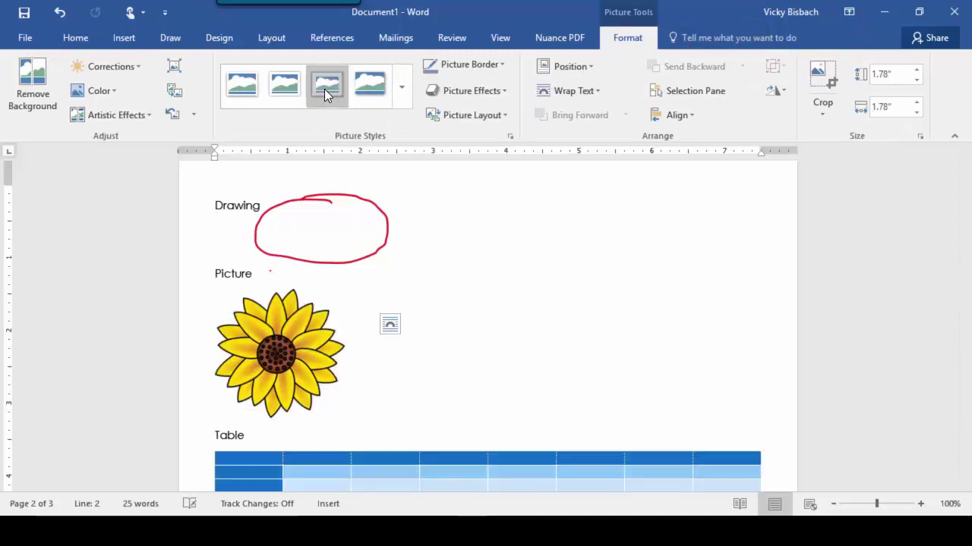
{"action": "left_click", "coordinate": [324, 89]}
{"action": "left_click", "coordinate": [442, 91]}
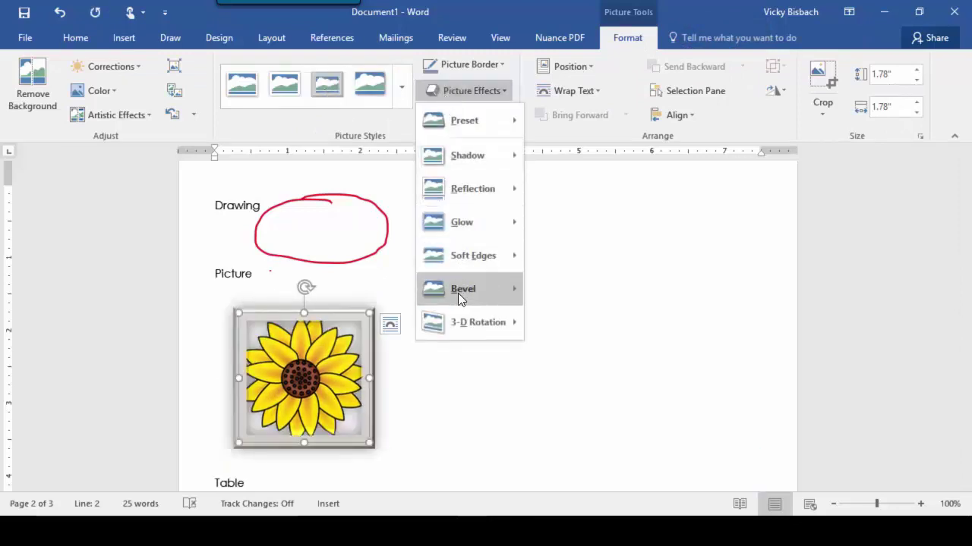
{"action": "mouse_move", "coordinate": [475, 294]}
{"action": "left_click", "coordinate": [578, 381]}
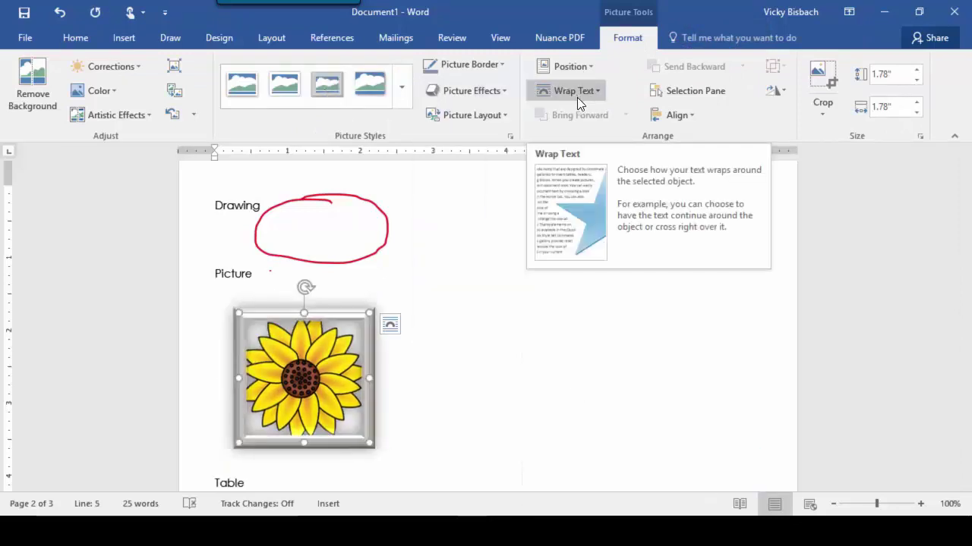
Crop the sunflower picture to roughly its upper-left quarter
{"action": "left_click", "coordinate": [822, 83]}
{"action": "left_click_drag", "start_coordinate": [366, 437], "coordinate": [305, 381]}
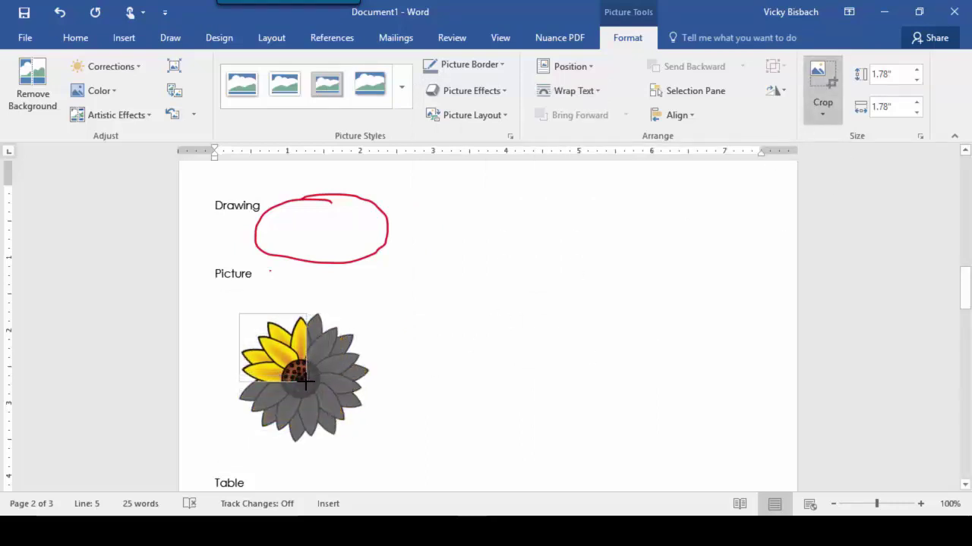
{"action": "left_click", "coordinate": [410, 343]}
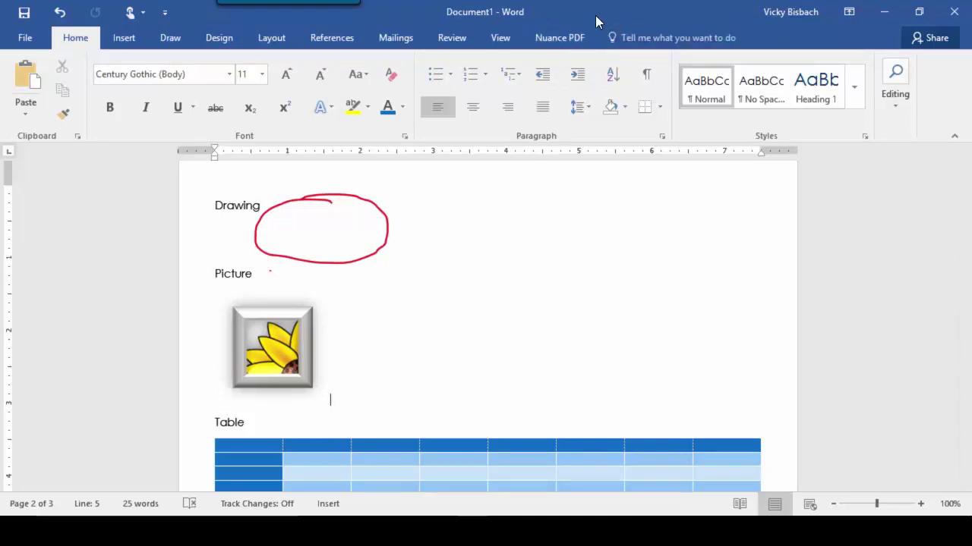
Apply the turquoise banded style to the table under "Table" and shade its first header cell light blue
{"action": "left_click", "coordinate": [282, 357]}
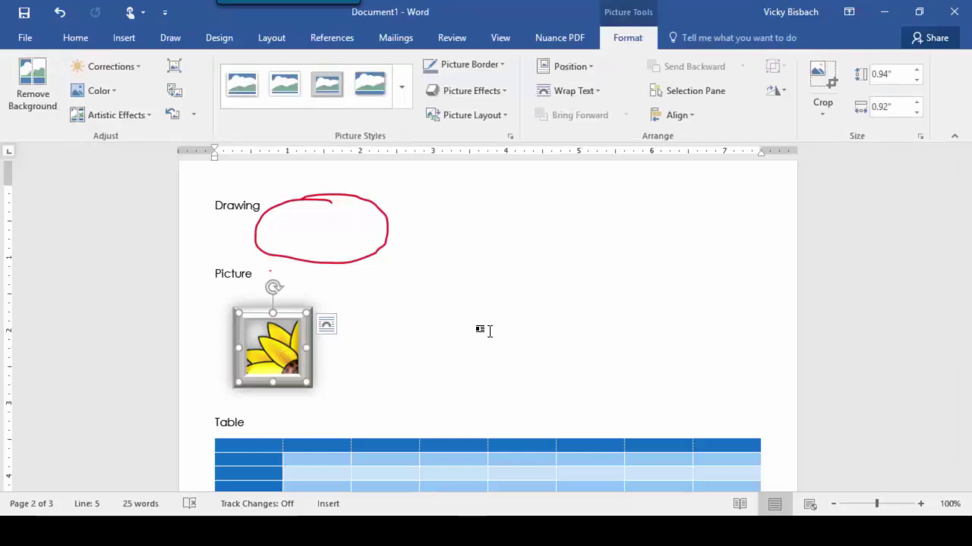
{"action": "scroll", "coordinate": [489, 332], "scroll_direction": "down", "scroll_amount": 2}
{"action": "left_click", "coordinate": [246, 380]}
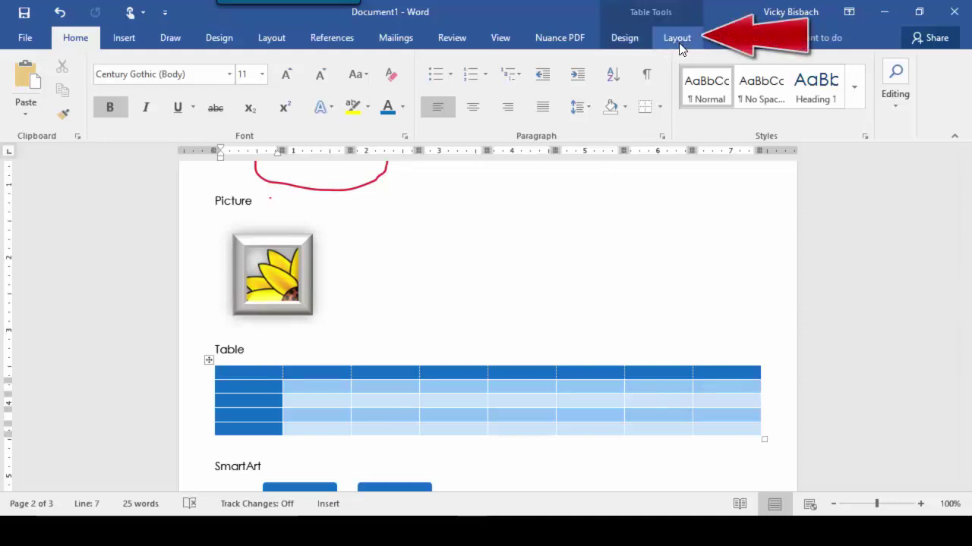
{"action": "left_click", "coordinate": [633, 44]}
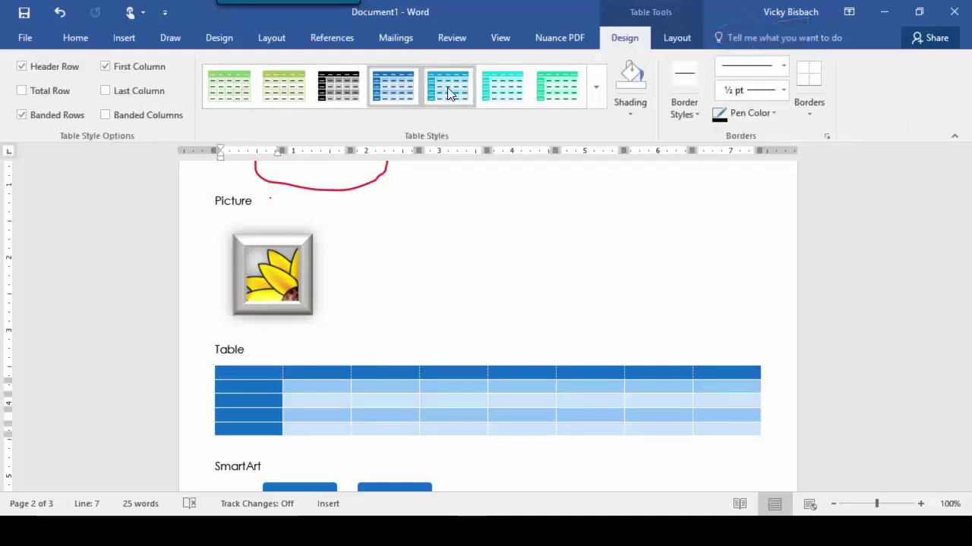
{"action": "left_click", "coordinate": [502, 88]}
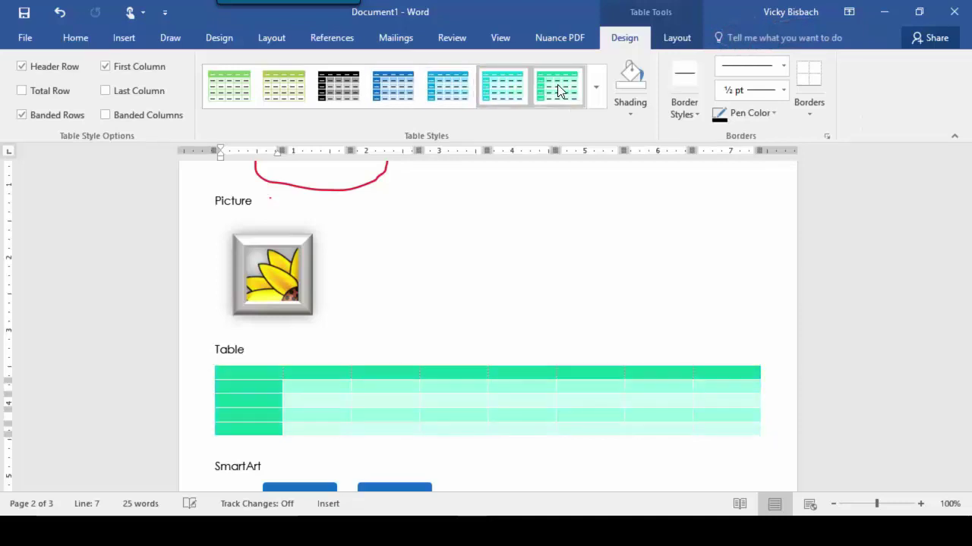
{"action": "left_click", "coordinate": [629, 104]}
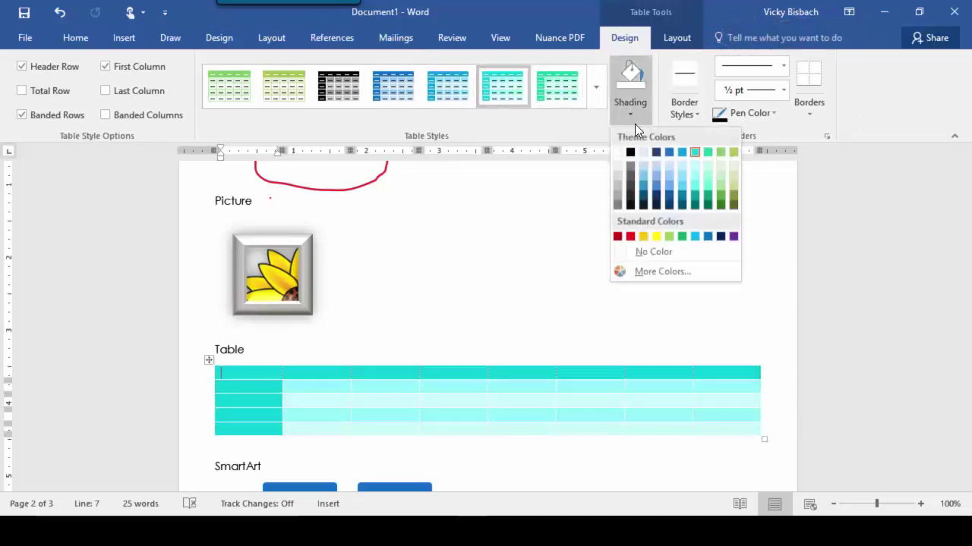
{"action": "left_click", "coordinate": [661, 174]}
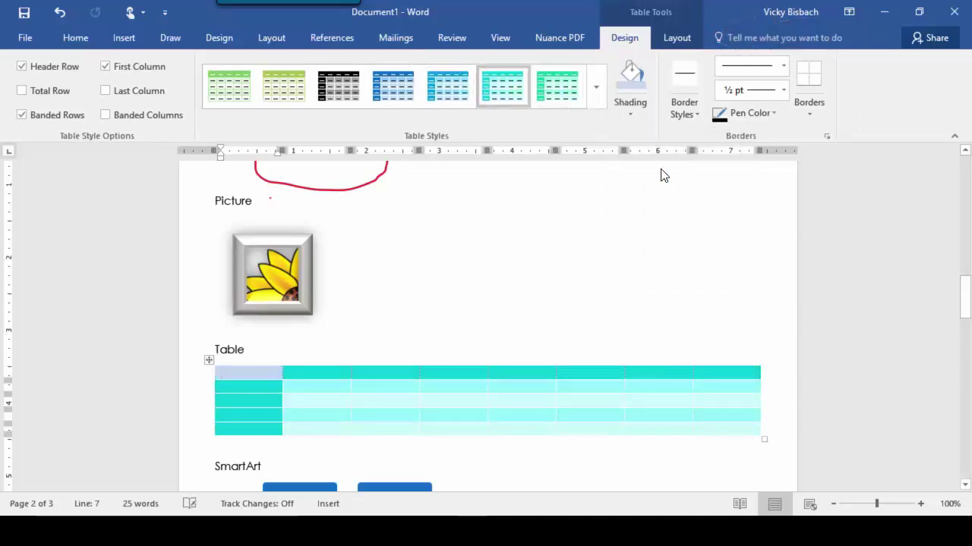
Paint blue ½ pt borders along parts of two inner row lines of the table, and view the table Layout commands
{"action": "left_click", "coordinate": [749, 114]}
{"action": "left_click", "coordinate": [741, 193]}
{"action": "left_click_drag", "start_coordinate": [345, 387], "coordinate": [562, 380]}
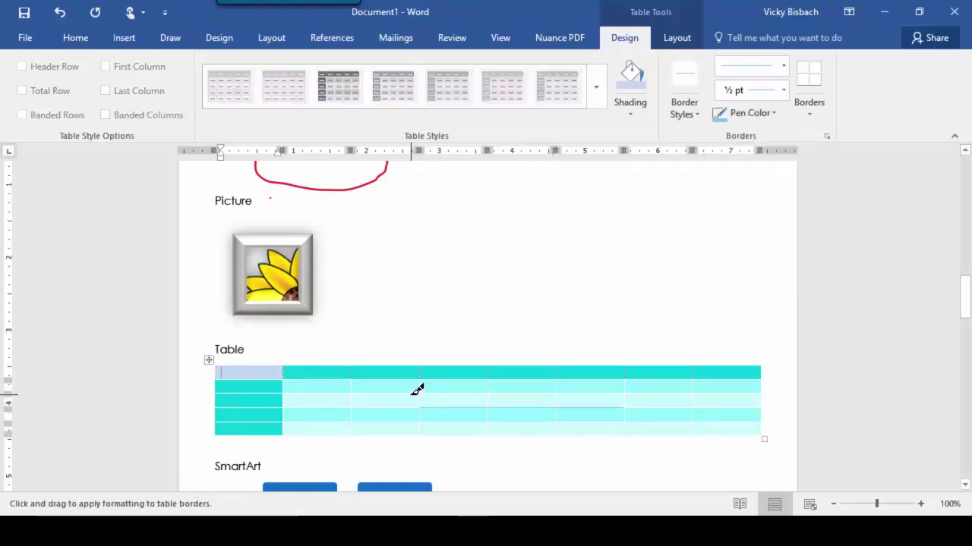
{"action": "left_click_drag", "start_coordinate": [418, 390], "coordinate": [502, 391]}
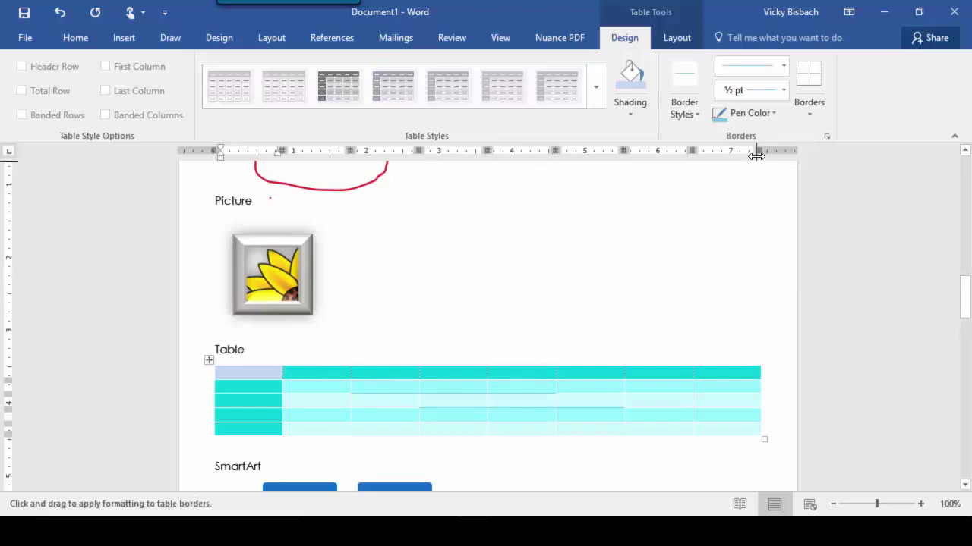
{"action": "left_click", "coordinate": [679, 40]}
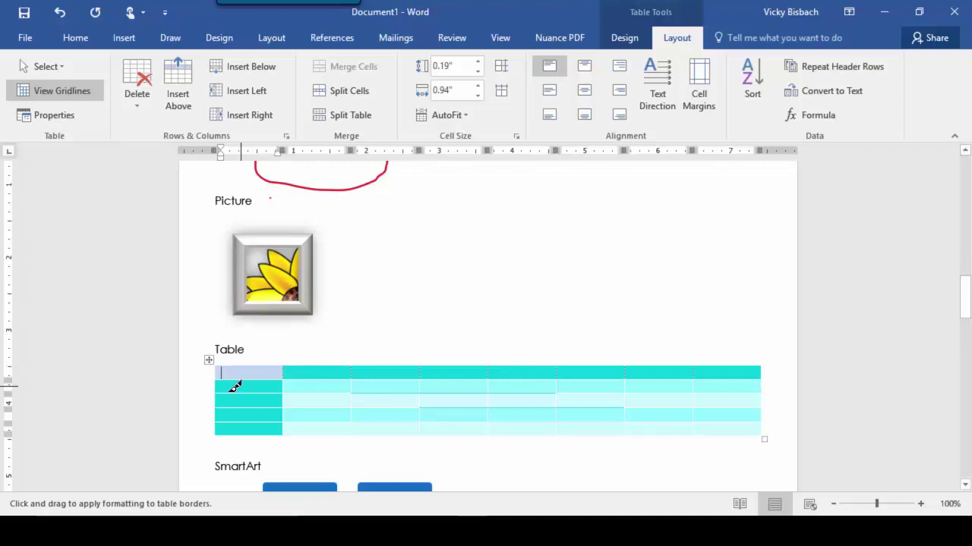
{"action": "scroll", "coordinate": [237, 349], "scroll_direction": "down", "scroll_amount": 4}
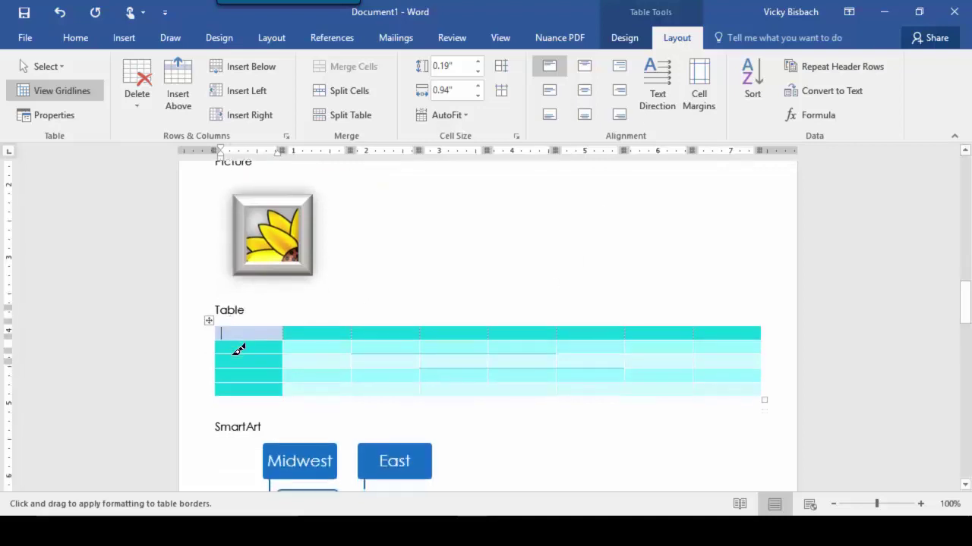
{"action": "left_click", "coordinate": [226, 261]}
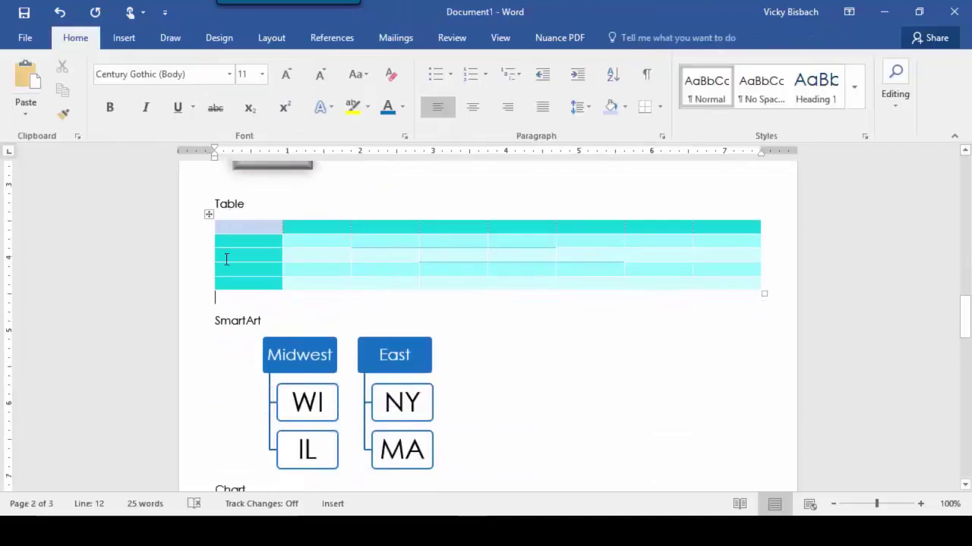
Recolor the Midwest/East SmartArt from teal to light blue and apply the shaded, shadowed SmartArt style
{"action": "left_click", "coordinate": [303, 347]}
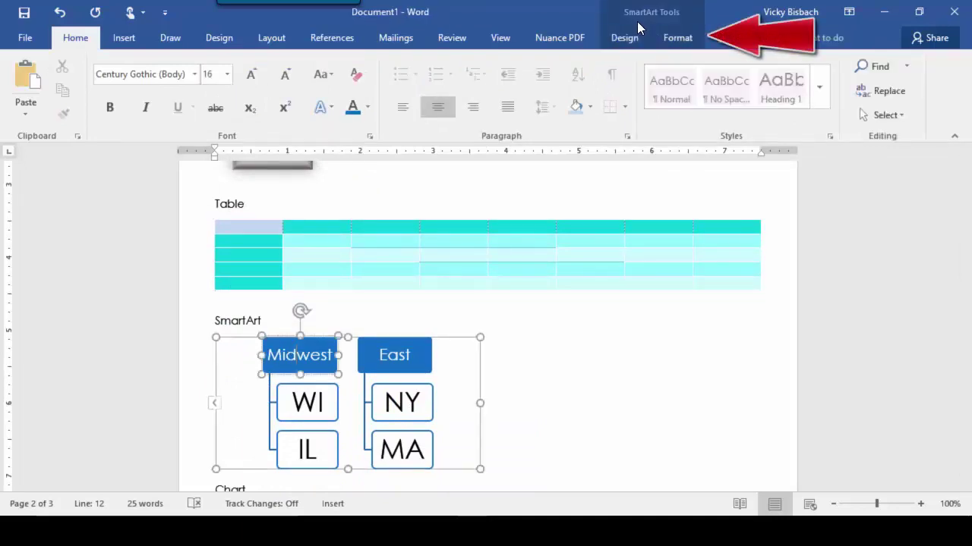
{"action": "left_click", "coordinate": [622, 42]}
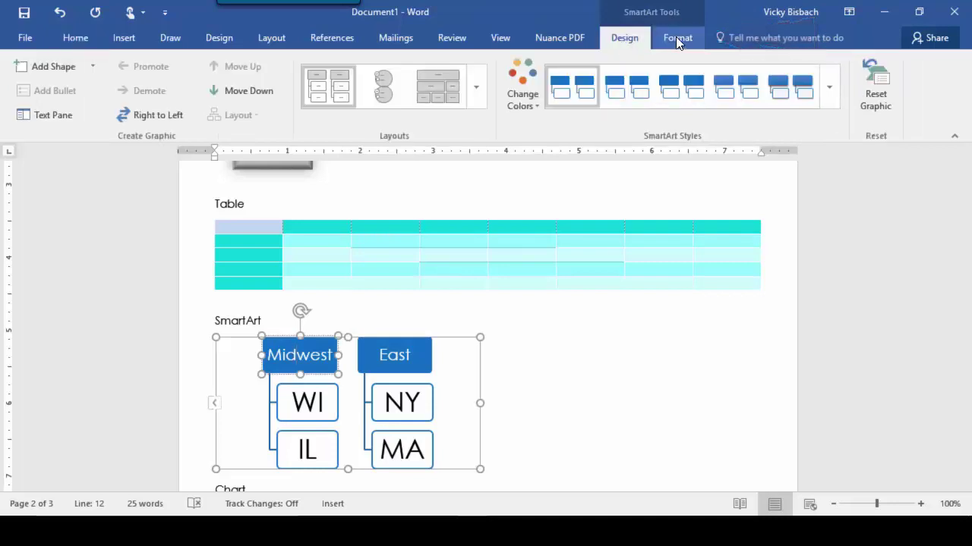
{"action": "left_click", "coordinate": [677, 38]}
{"action": "left_click", "coordinate": [629, 43]}
{"action": "left_click", "coordinate": [527, 104]}
{"action": "left_click", "coordinate": [529, 168]}
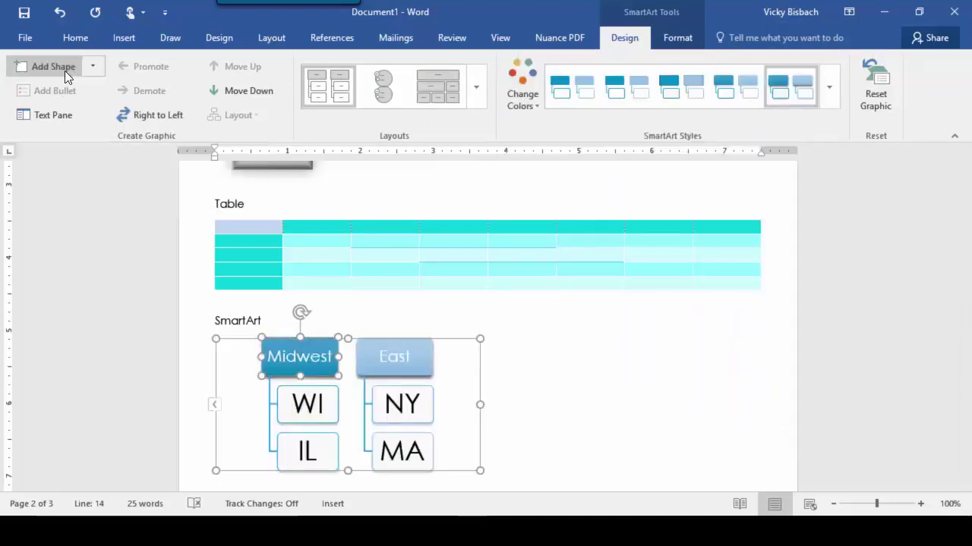
Give the Midwest box the white shape style with a dark blue outline, and its text the light blue WordArt style
{"action": "left_click", "coordinate": [677, 40]}
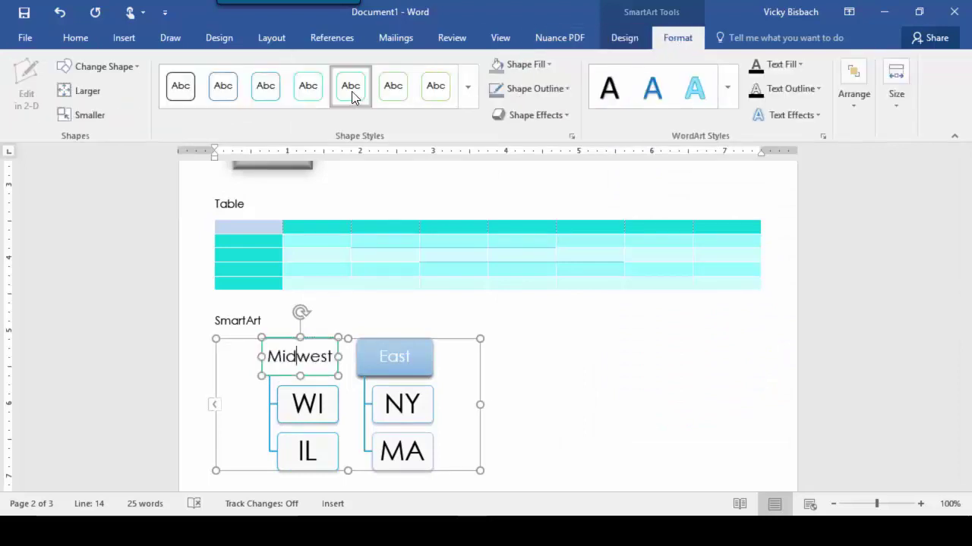
{"action": "left_click", "coordinate": [513, 86]}
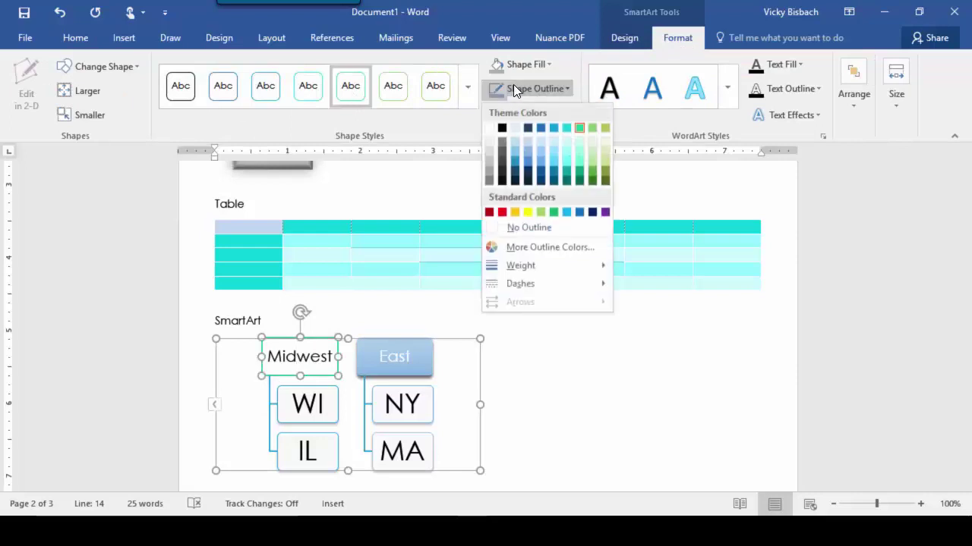
{"action": "left_click", "coordinate": [536, 176]}
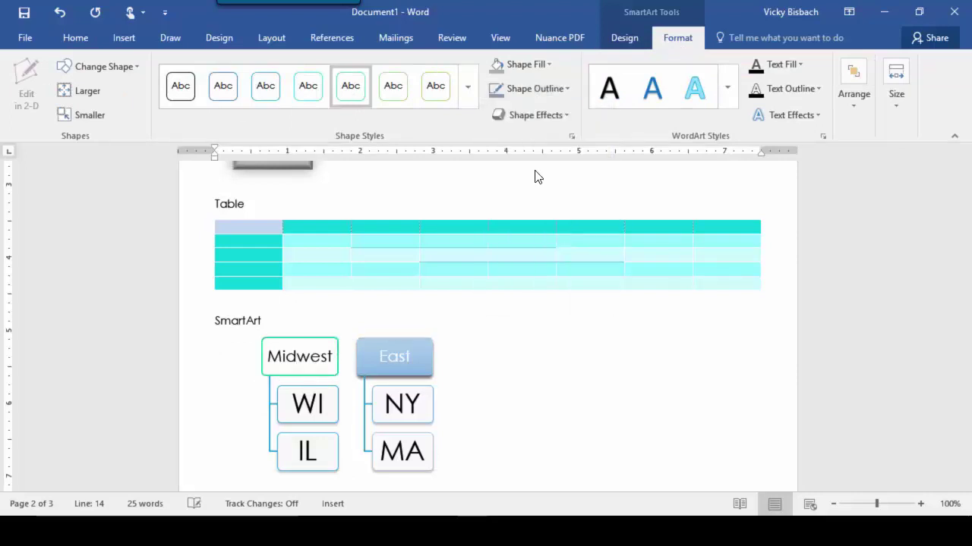
{"action": "left_click", "coordinate": [695, 91]}
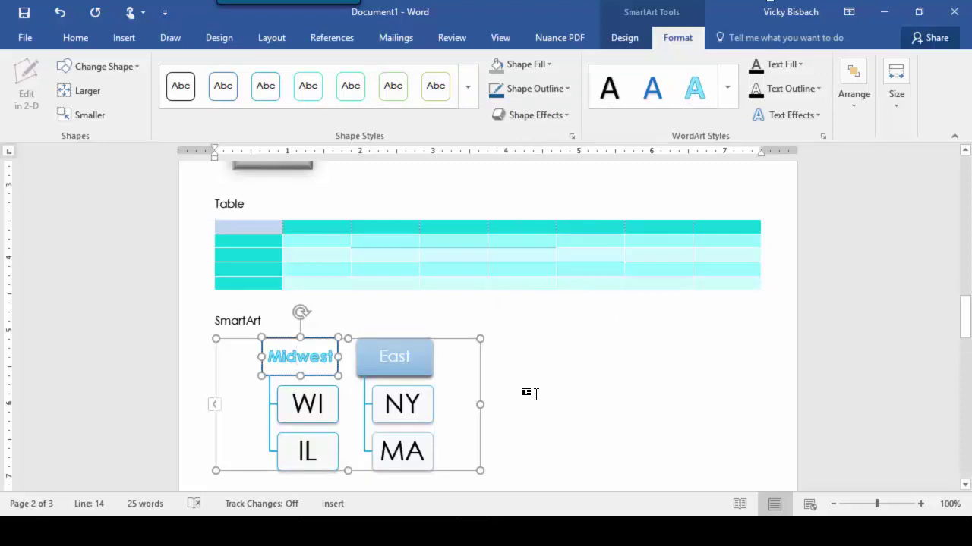
Select the column chart, view its Design and Format commands, and apply the second chart style with data labels
{"action": "scroll", "coordinate": [536, 394], "scroll_direction": "down", "scroll_amount": 5}
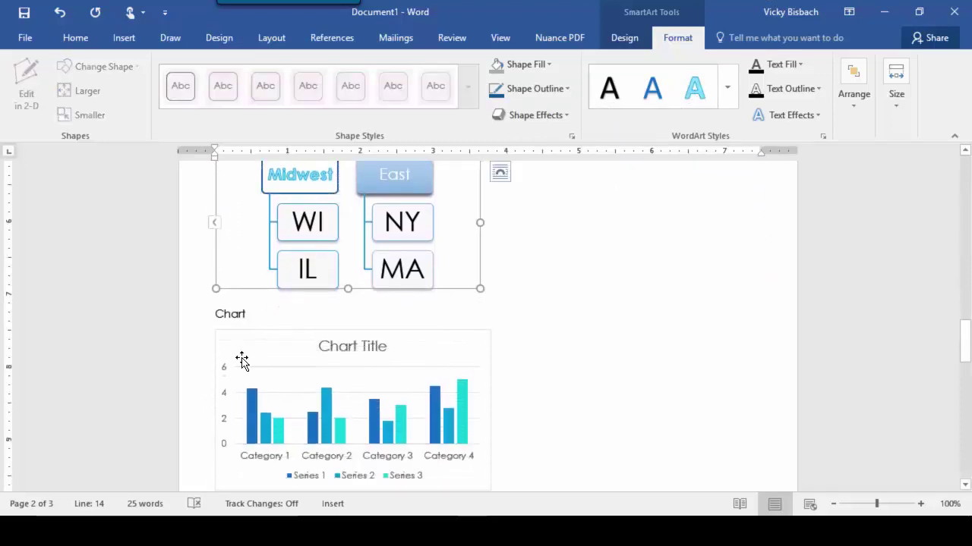
{"action": "left_click", "coordinate": [242, 360]}
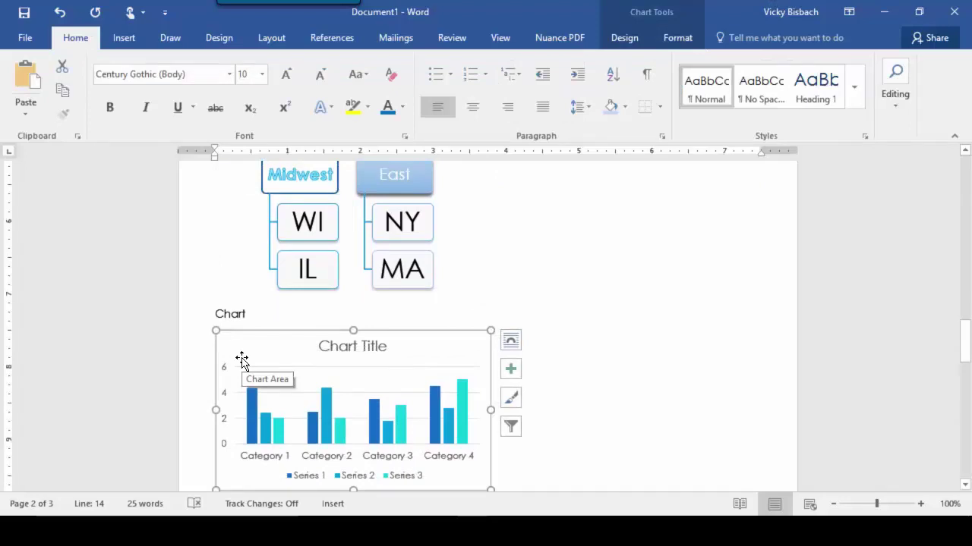
{"action": "left_click", "coordinate": [622, 40]}
{"action": "left_click", "coordinate": [681, 39]}
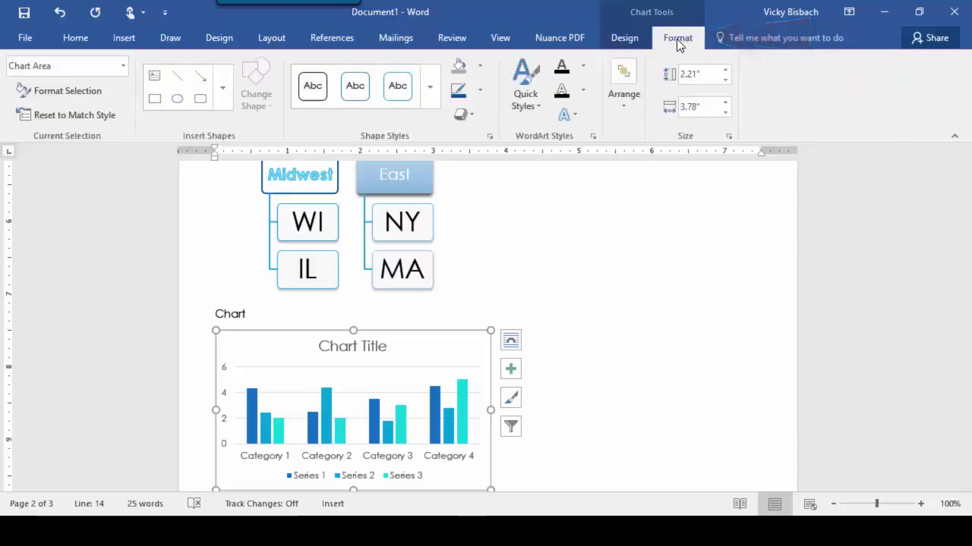
{"action": "left_click", "coordinate": [621, 38]}
{"action": "left_click", "coordinate": [236, 92]}
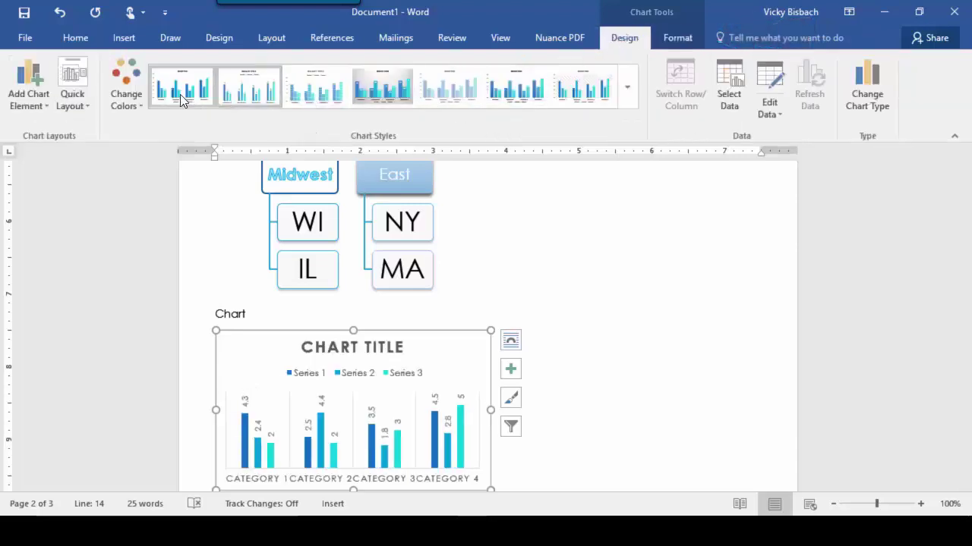
Change the chart's series colors to blue, green and olive, and apply the light blue outline shape style to the chart area
{"action": "left_click", "coordinate": [112, 79]}
{"action": "left_click", "coordinate": [150, 197]}
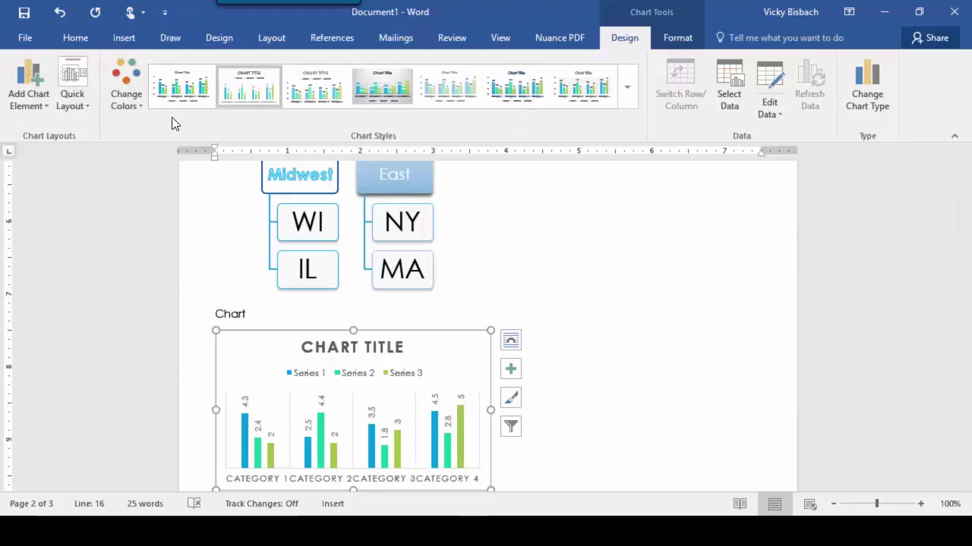
{"action": "left_click", "coordinate": [680, 44]}
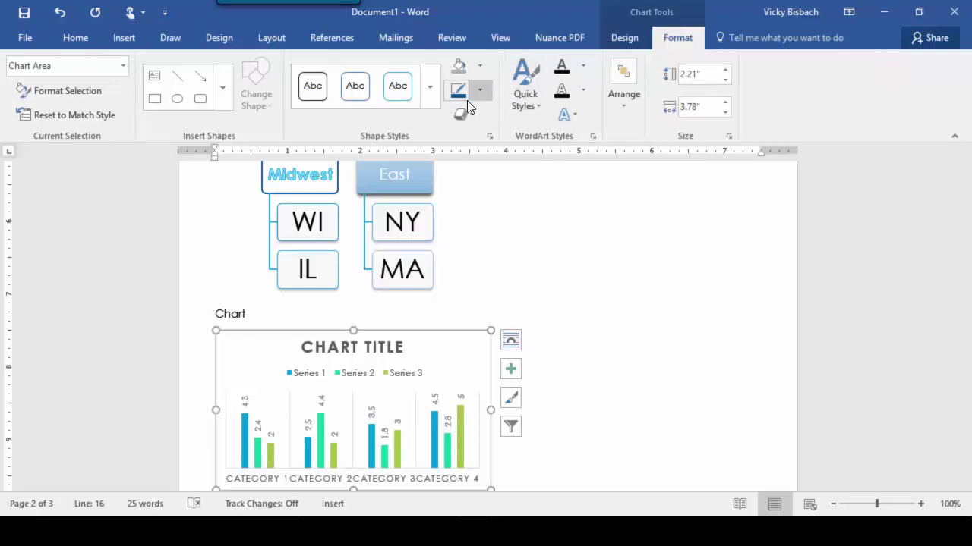
{"action": "left_click", "coordinate": [396, 88]}
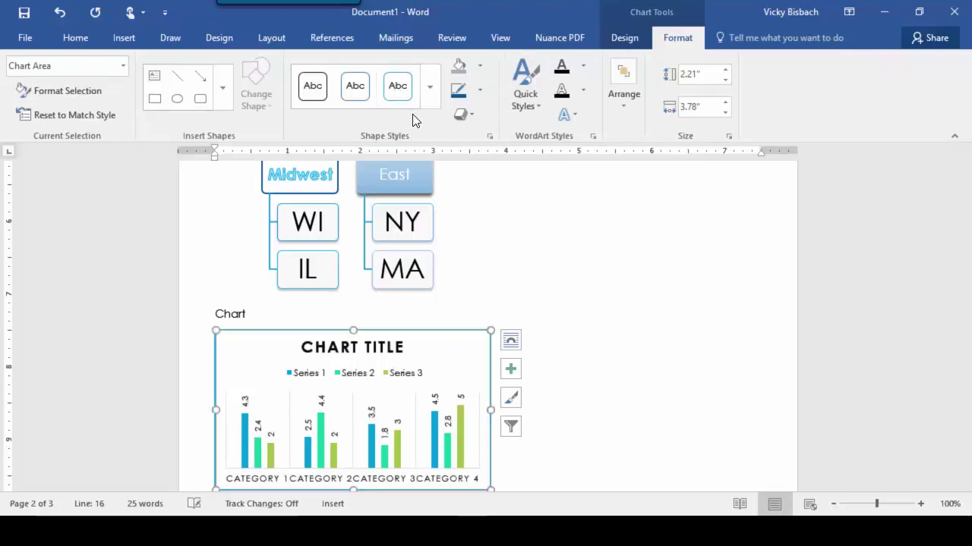
Draw a rectangle about 1.06" wide and 0.37" high around the chart's Series 3 legend entry, with no fill
{"action": "left_click", "coordinate": [155, 98]}
{"action": "left_click_drag", "start_coordinate": [380, 367], "coordinate": [458, 393]}
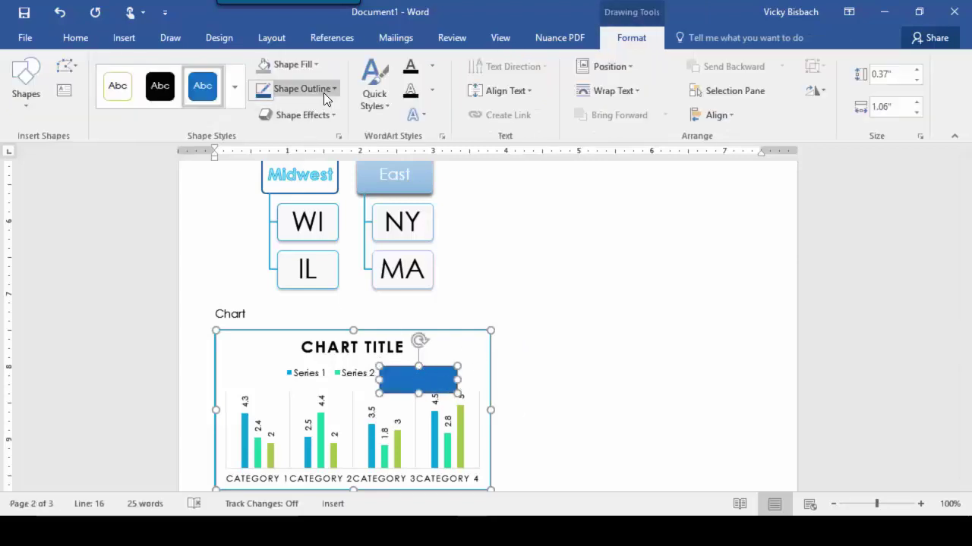
{"action": "left_click", "coordinate": [314, 64]}
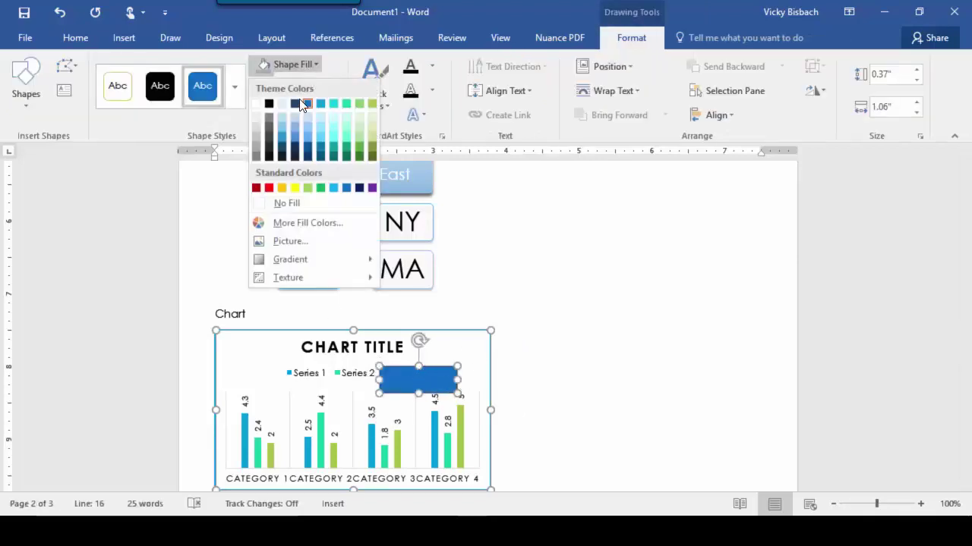
{"action": "left_click", "coordinate": [290, 203]}
{"action": "left_click", "coordinate": [535, 324]}
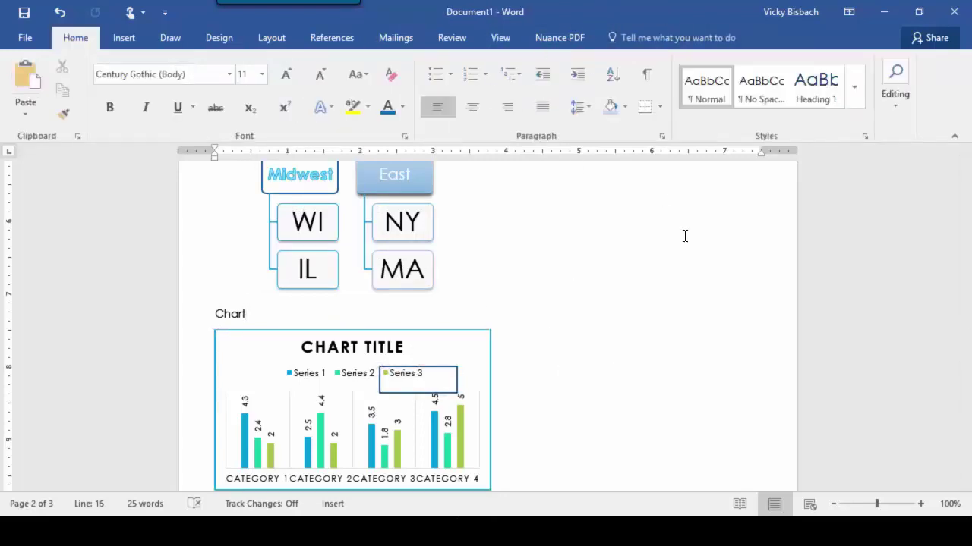
Open the page 2 footer and insert the date in the "Monday, May 16, 2016" format
{"action": "key", "text": "ctrl+End"}
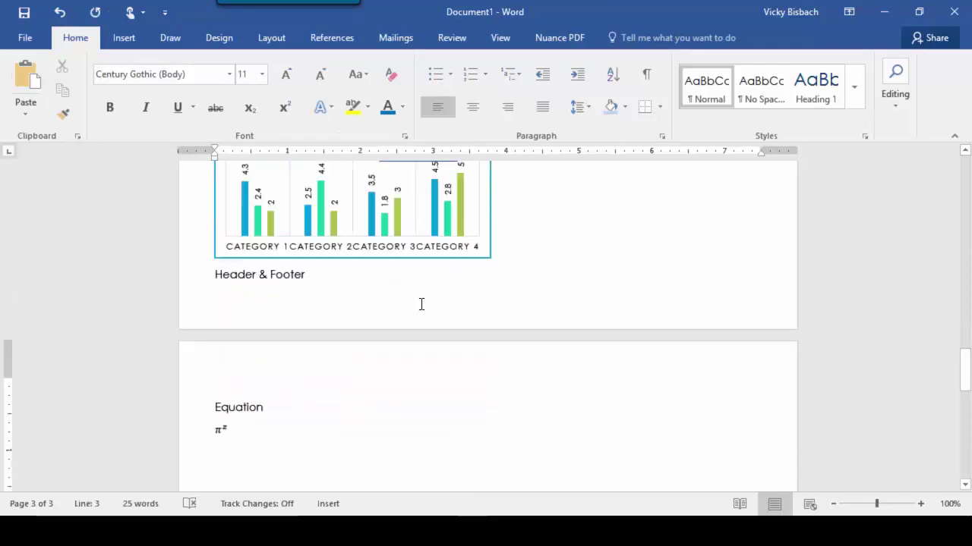
{"action": "double_click", "coordinate": [479, 317]}
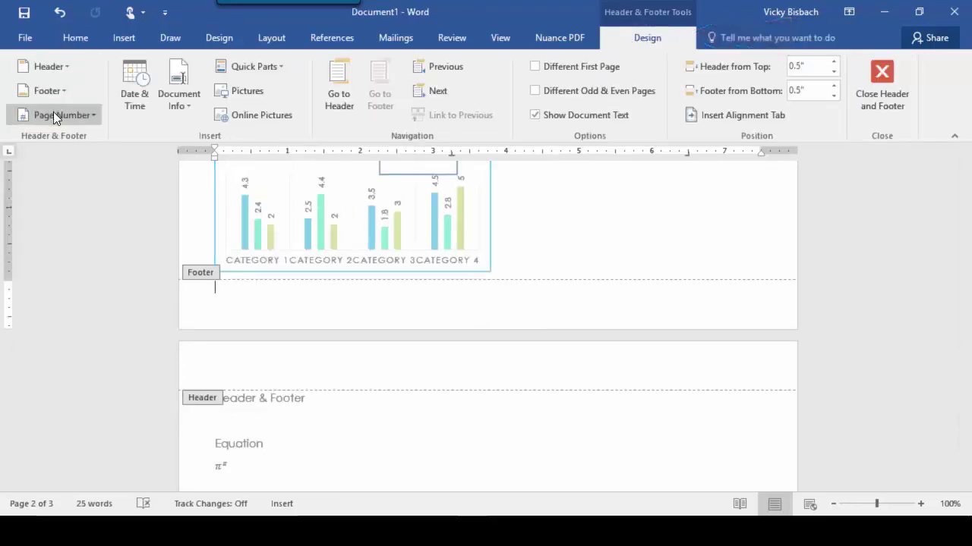
{"action": "left_click", "coordinate": [137, 110]}
{"action": "left_click", "coordinate": [339, 169]}
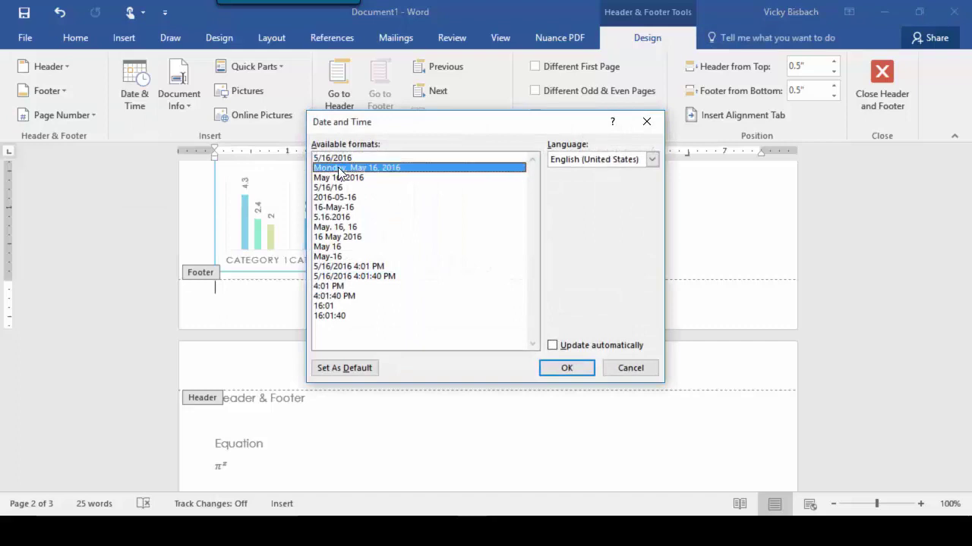
{"action": "left_click", "coordinate": [566, 367]}
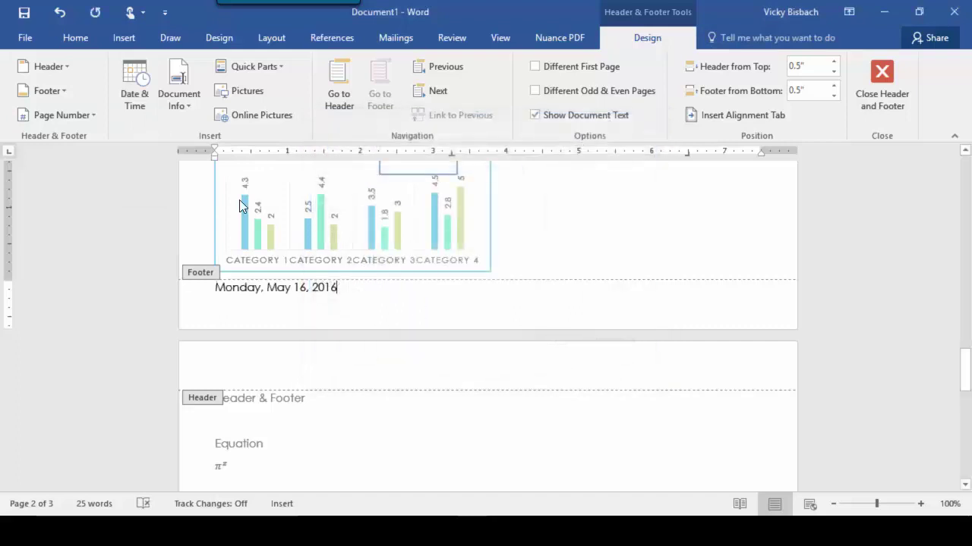
Insert the document's file name after the date in the footer, and return to the document body at "Equation"
{"action": "left_click", "coordinate": [190, 111]}
{"action": "left_click", "coordinate": [211, 155]}
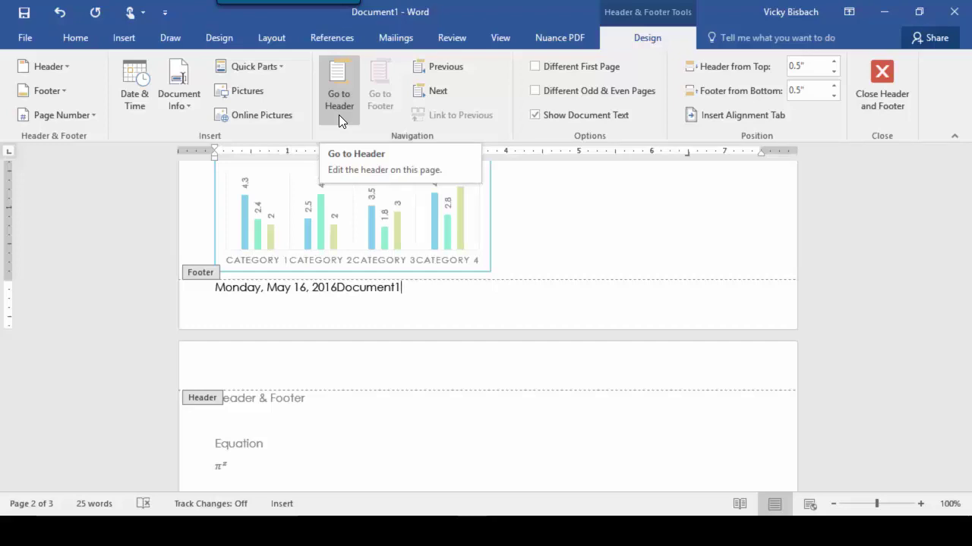
{"action": "double_click", "coordinate": [467, 449]}
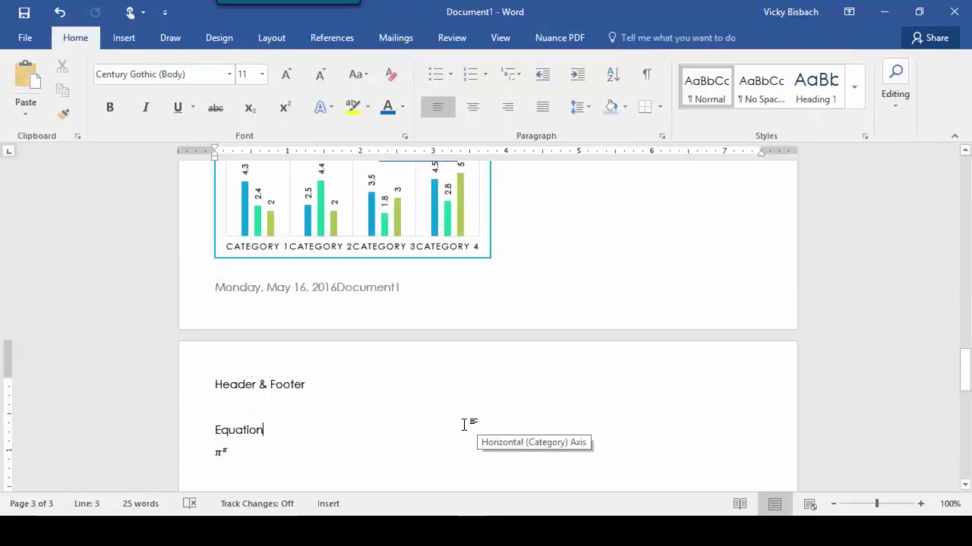
{"action": "scroll", "coordinate": [464, 424], "scroll_direction": "down", "scroll_amount": 3}
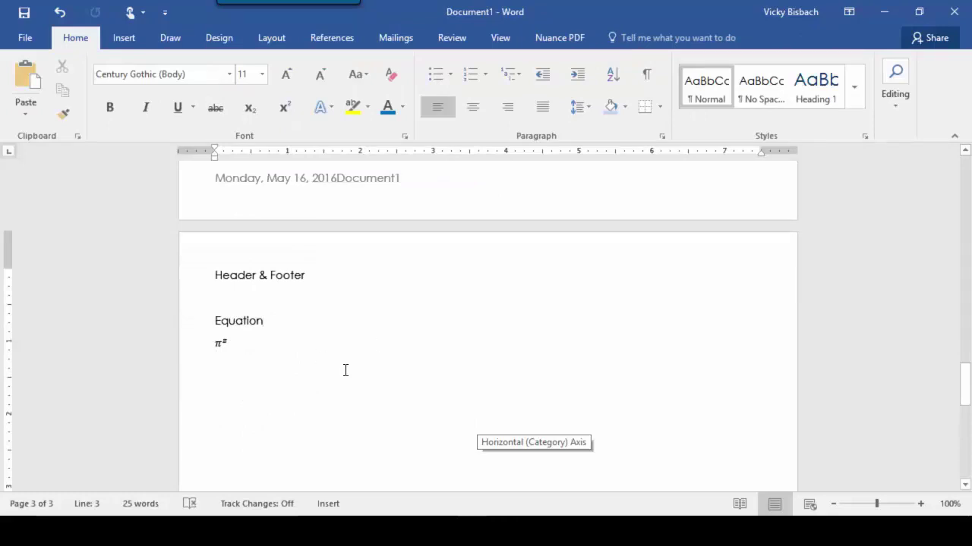
Select the equation below "Equation" on page 3, examine its design tools, and return to the document body
{"action": "left_click", "coordinate": [308, 346]}
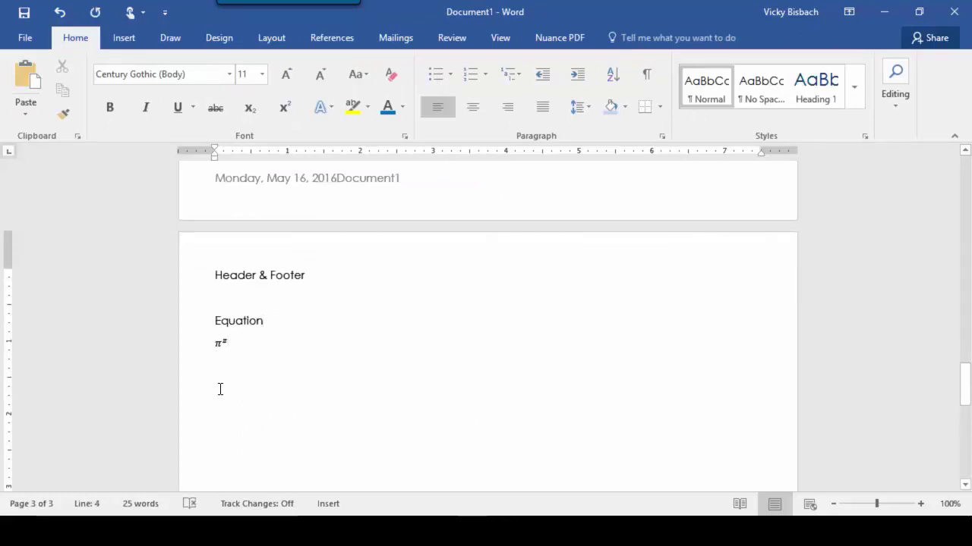
{"action": "left_click", "coordinate": [219, 346]}
{"action": "left_click", "coordinate": [219, 345]}
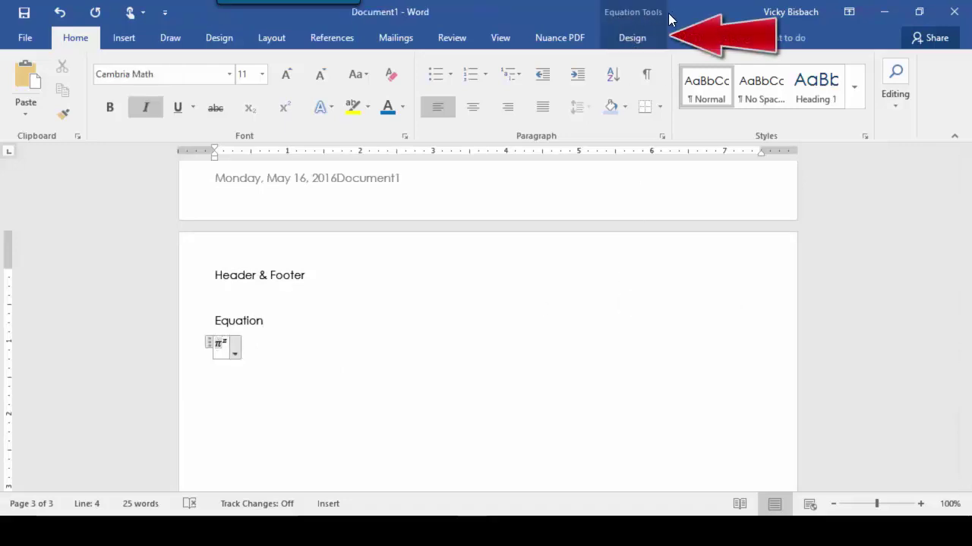
{"action": "left_click", "coordinate": [630, 39]}
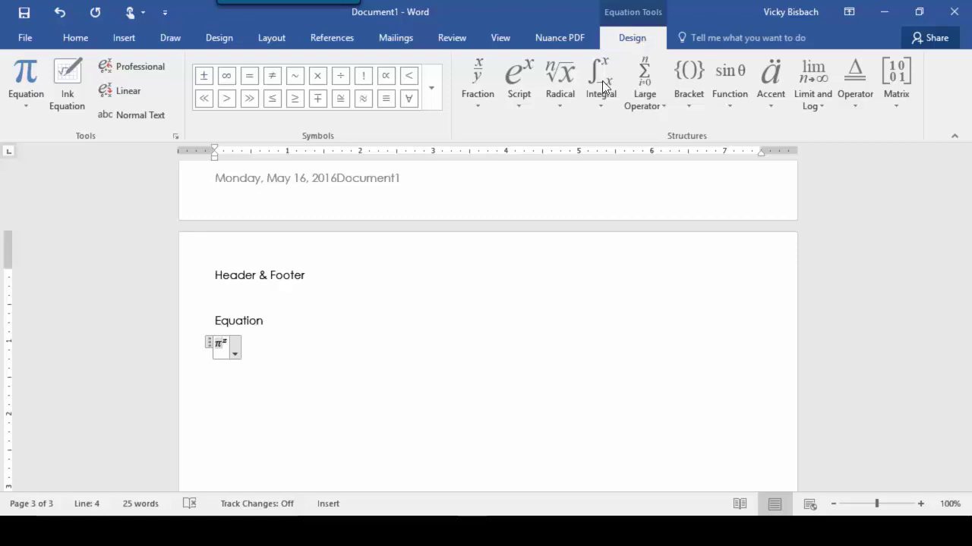
{"action": "left_click", "coordinate": [403, 349]}
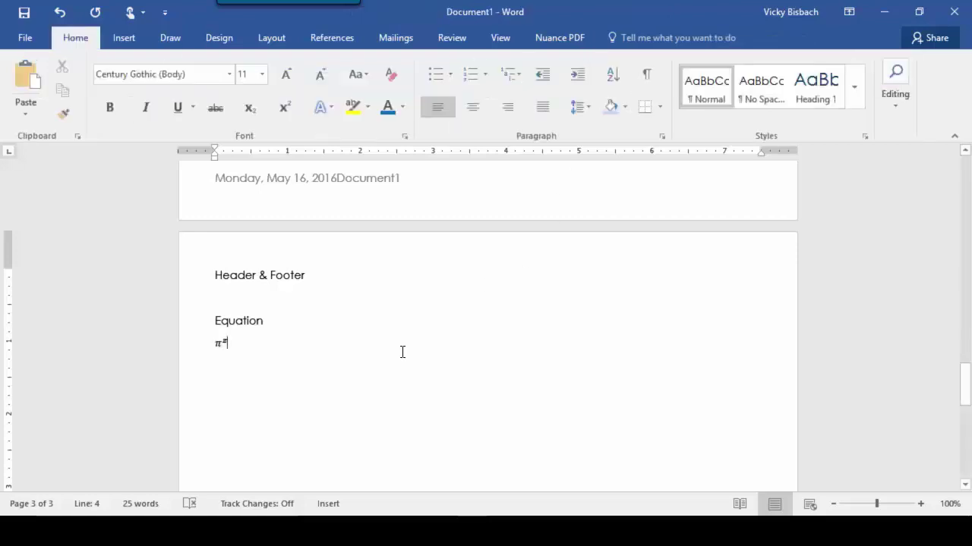
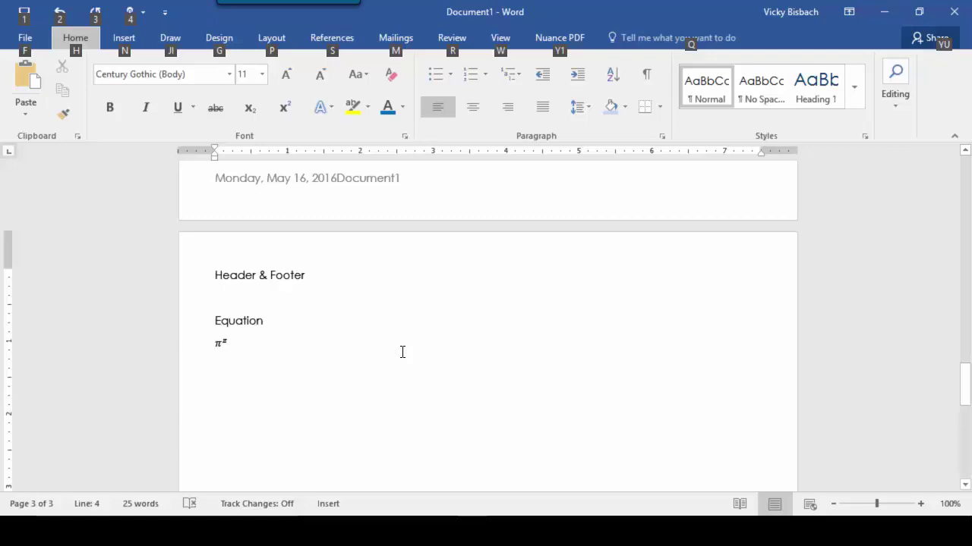
Change the document's theme colors to the Grayscale color set
{"action": "key", "text": "g"}
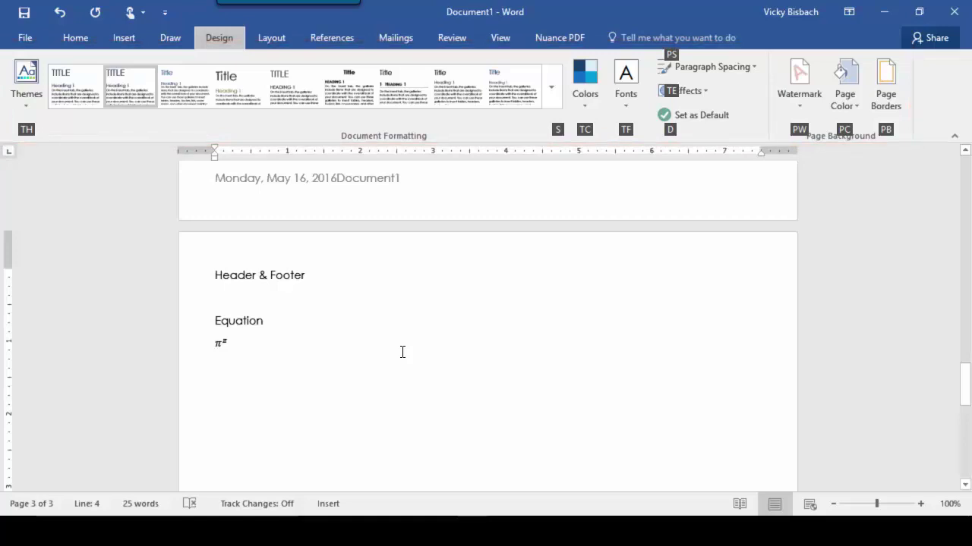
{"action": "key", "text": "t"}
{"action": "key", "text": "c"}
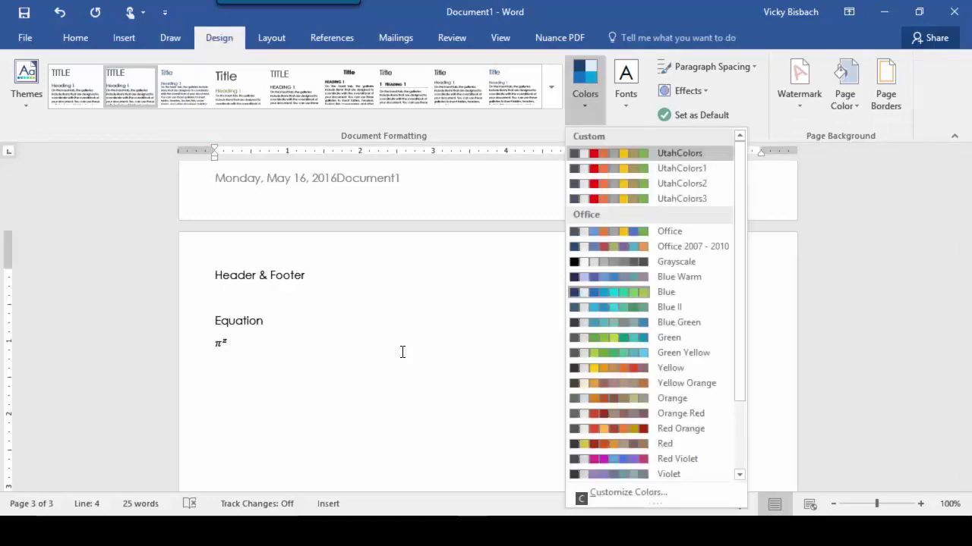
{"action": "key", "text": "Down"}
{"action": "key", "text": "Down"}
{"action": "key", "text": "Down"}
{"action": "key", "text": "Down"}
{"action": "key", "text": "Down"}
{"action": "key", "text": "Down"}
{"action": "key", "text": "Down"}
{"action": "key", "text": "Down"}
{"action": "key", "text": "Down"}
{"action": "key", "text": "Down"}
{"action": "key", "text": "Down"}
{"action": "key", "text": "Down"}
{"action": "key", "text": "Down"}
{"action": "key", "text": "Down"}
{"action": "key", "text": "Down"}
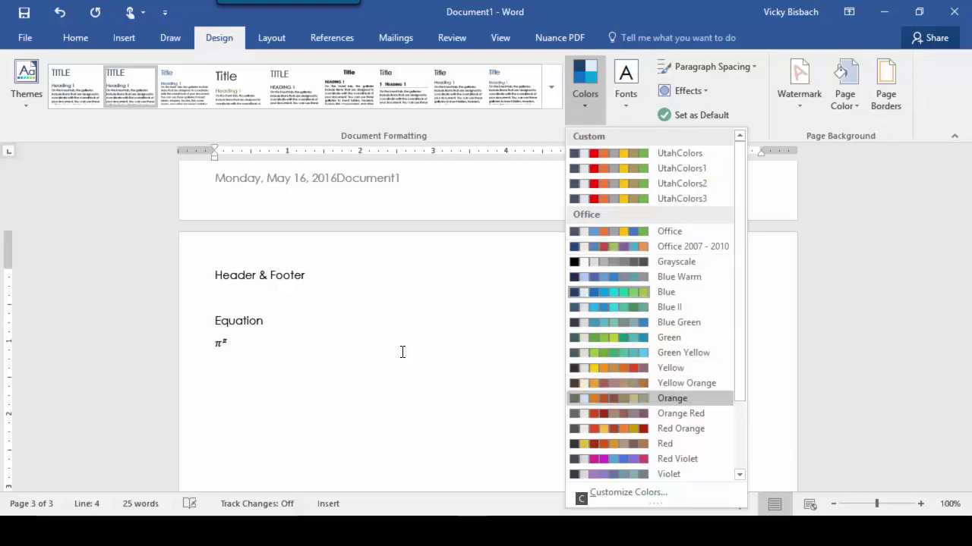
{"action": "key", "text": "Down"}
{"action": "key", "text": "Down"}
{"action": "key", "text": "Up"}
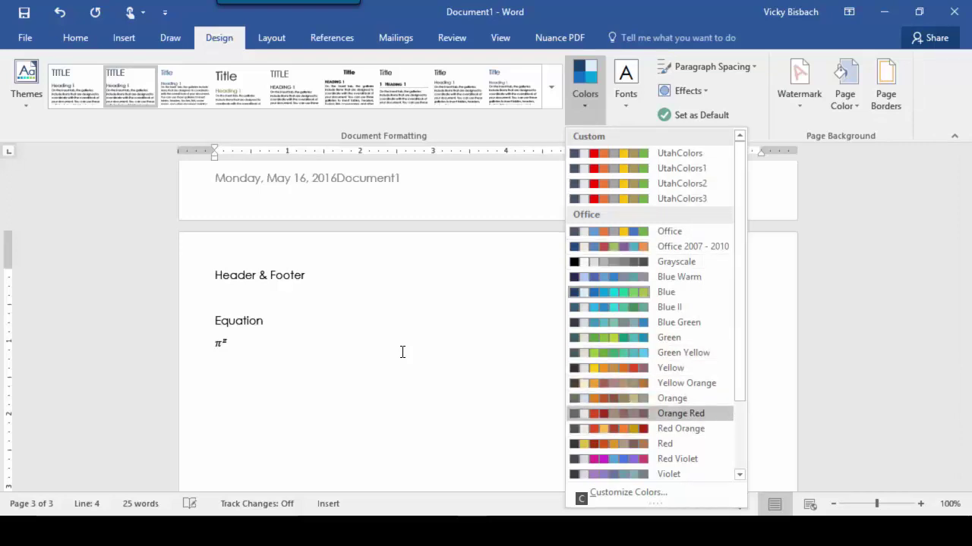
{"action": "left_click", "coordinate": [611, 263]}
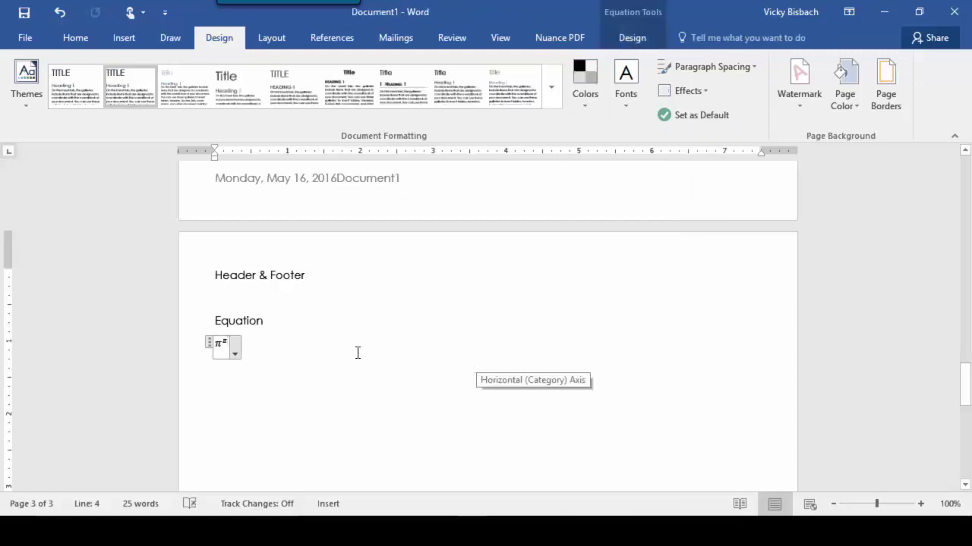
Add a comment reading "slfksfafj" to the equation below "Equation"
{"action": "key", "text": "alt"}
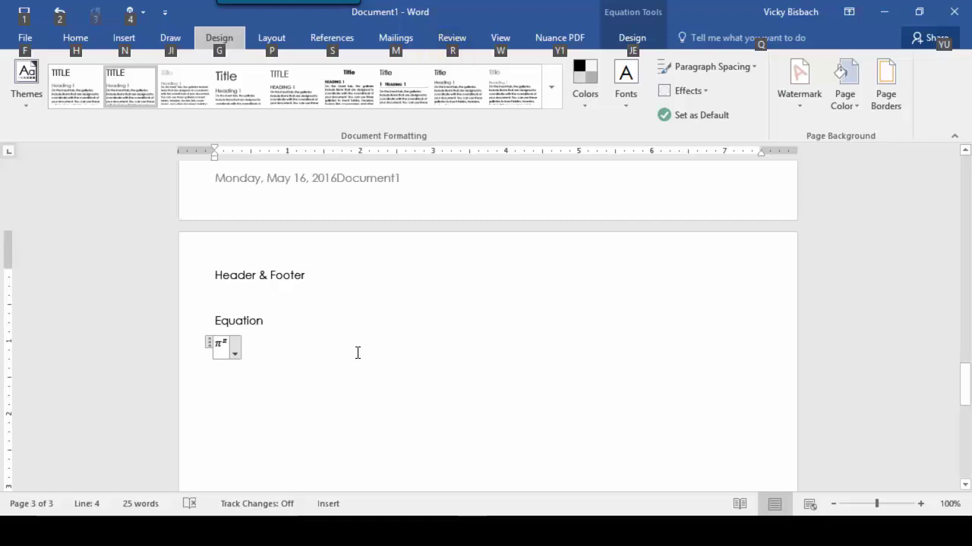
{"action": "key", "text": "r"}
{"action": "type", "text": "c"}
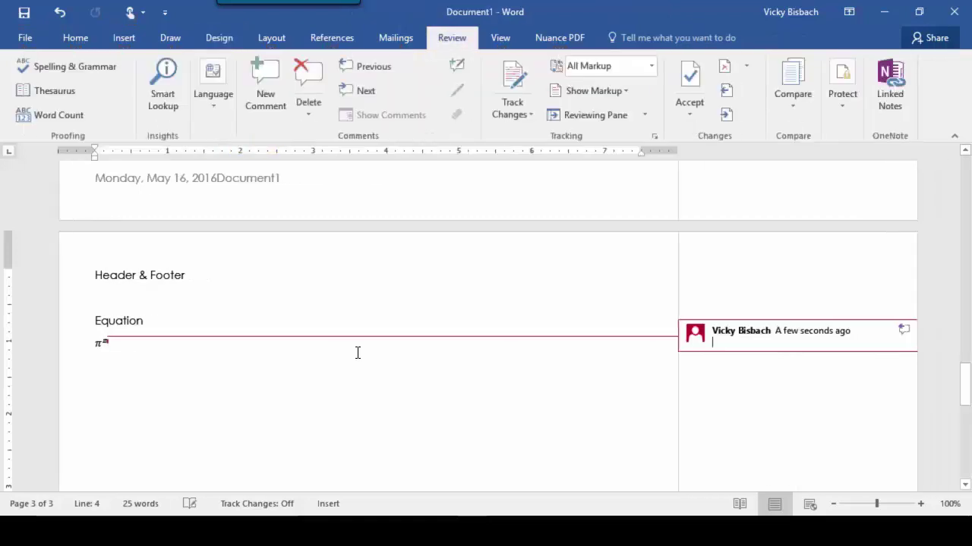
{"action": "type", "text": "slfksfafj"}
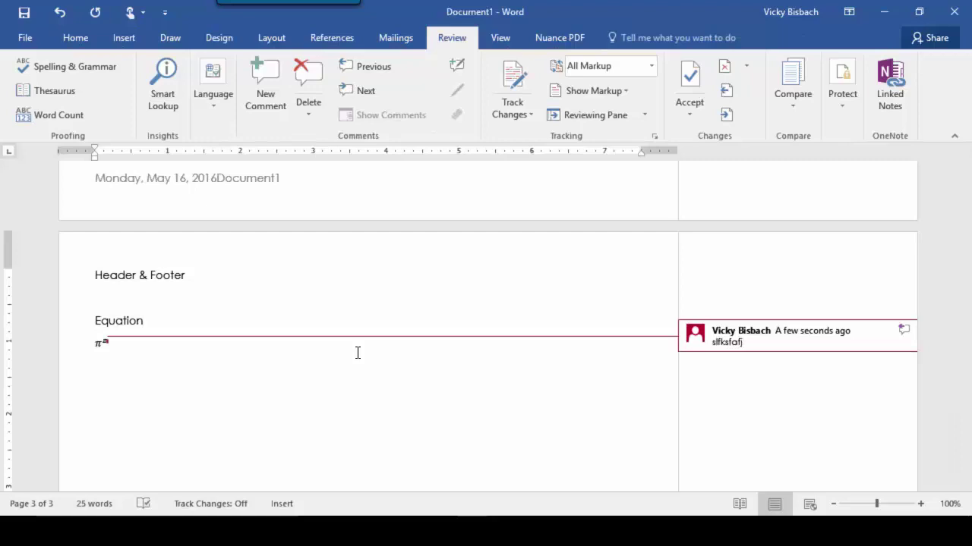
{"action": "key", "text": "alt"}
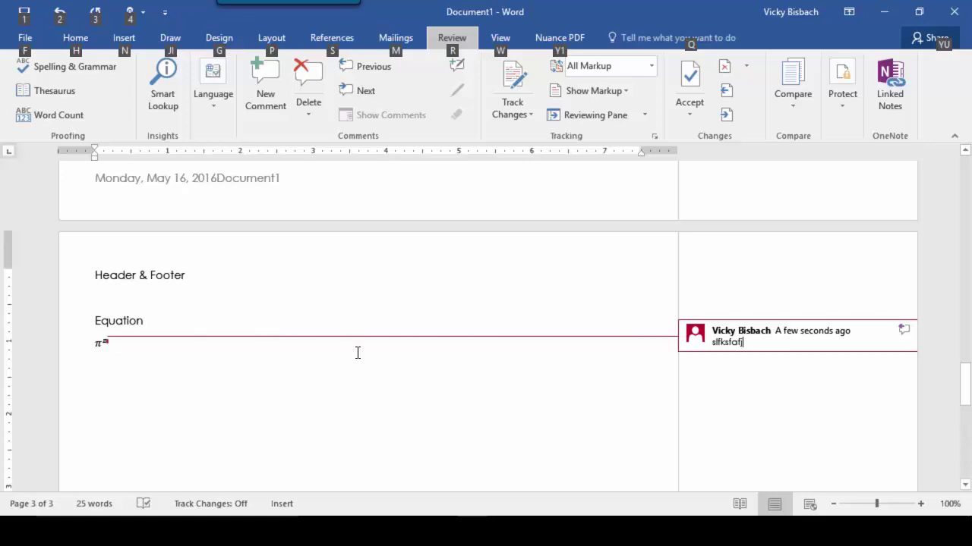
{"action": "key", "text": "n"}
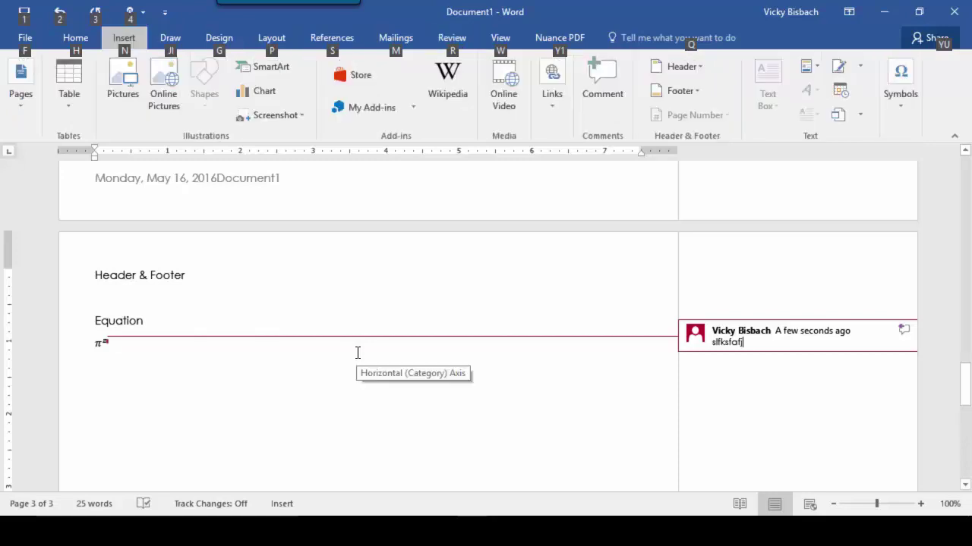
{"action": "key", "text": "Escape"}
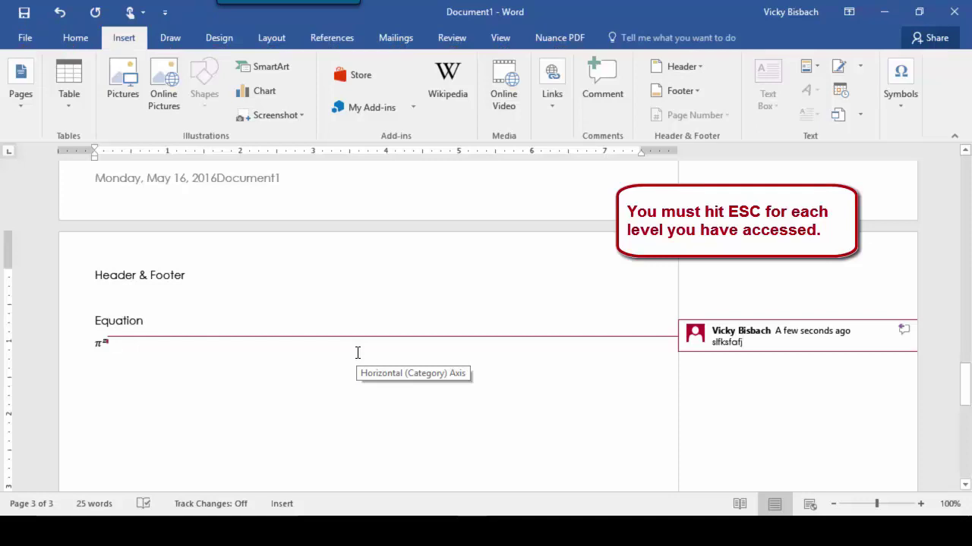
{"action": "key", "text": "Escape"}
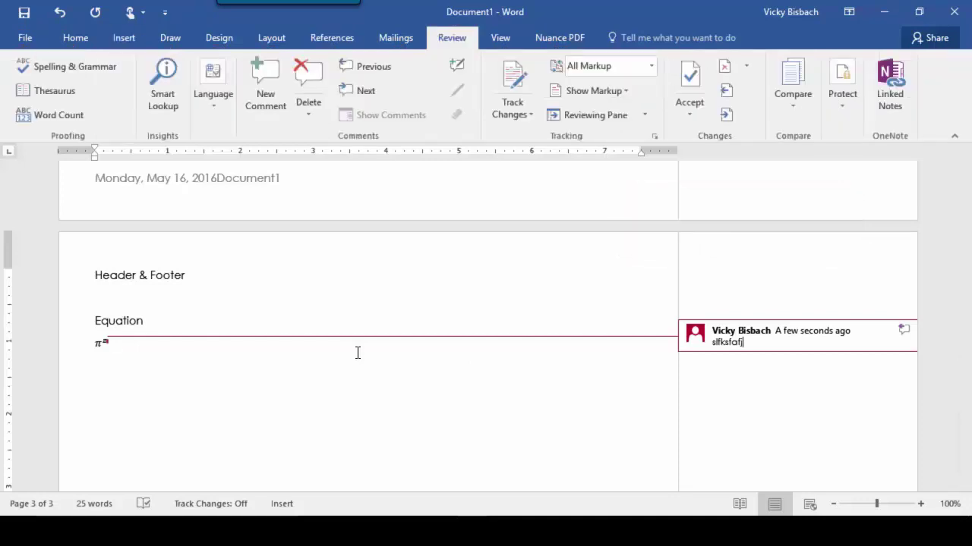